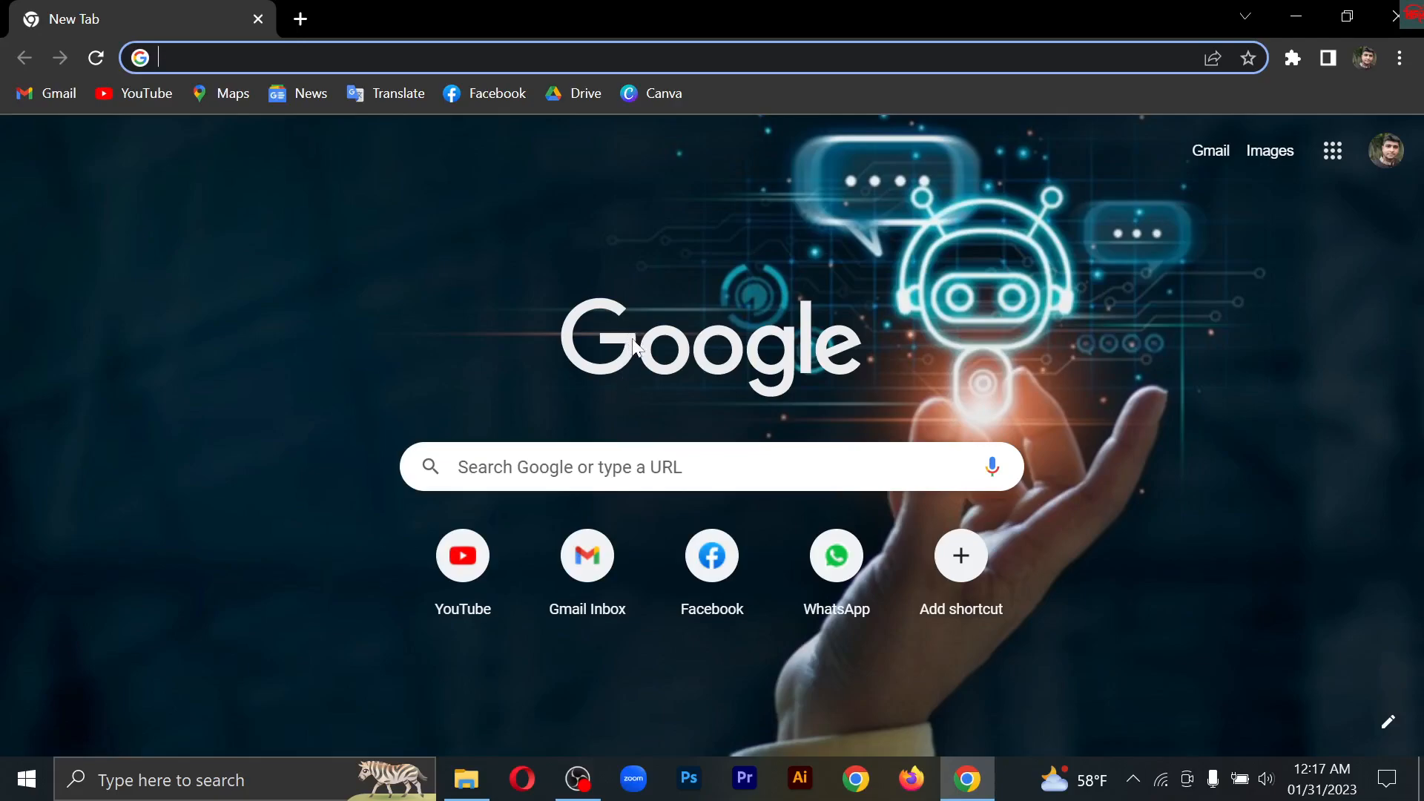
Step: Dismiss the address bar suggestions, minimize Chrome, and restore it from the taskbar
left_click(454, 59)
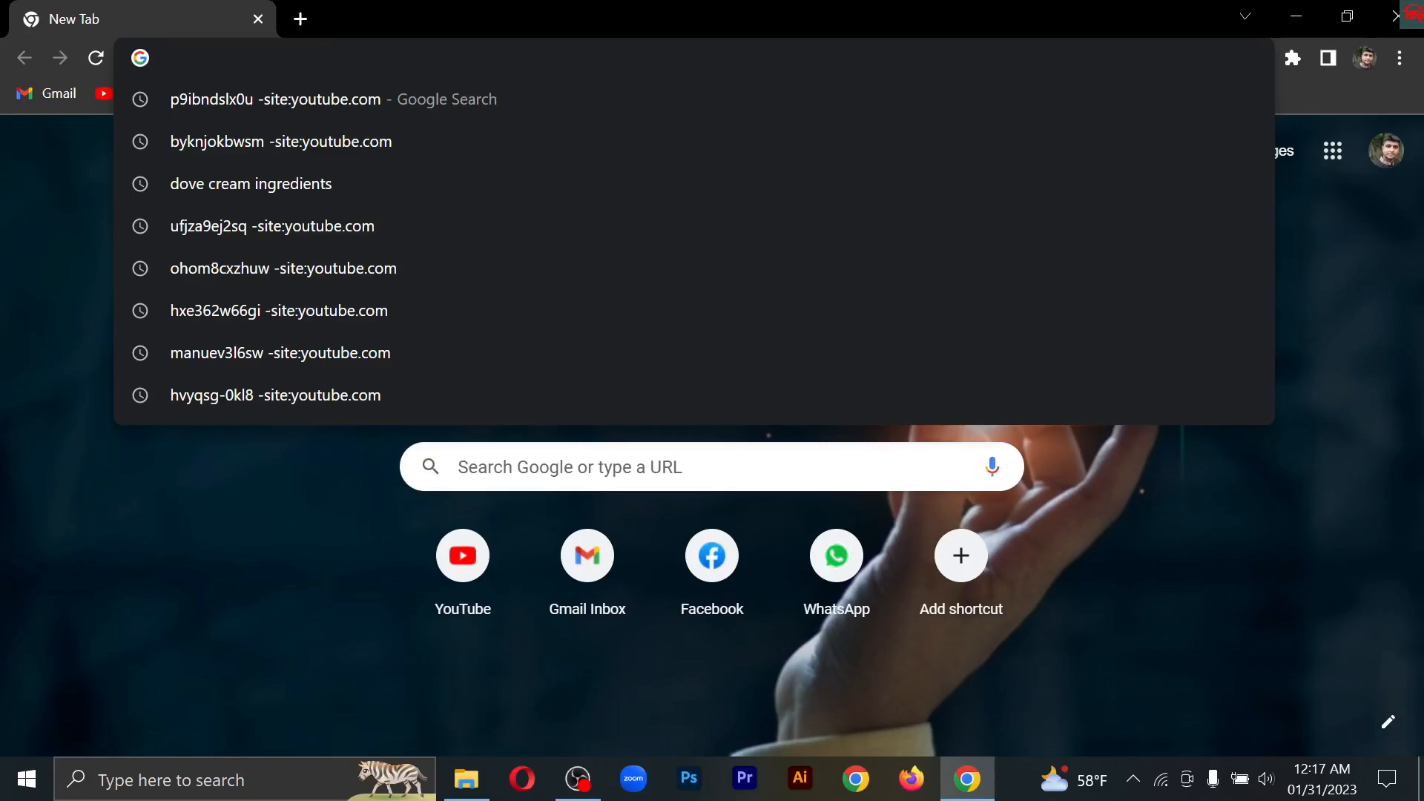
left_click(240, 588)
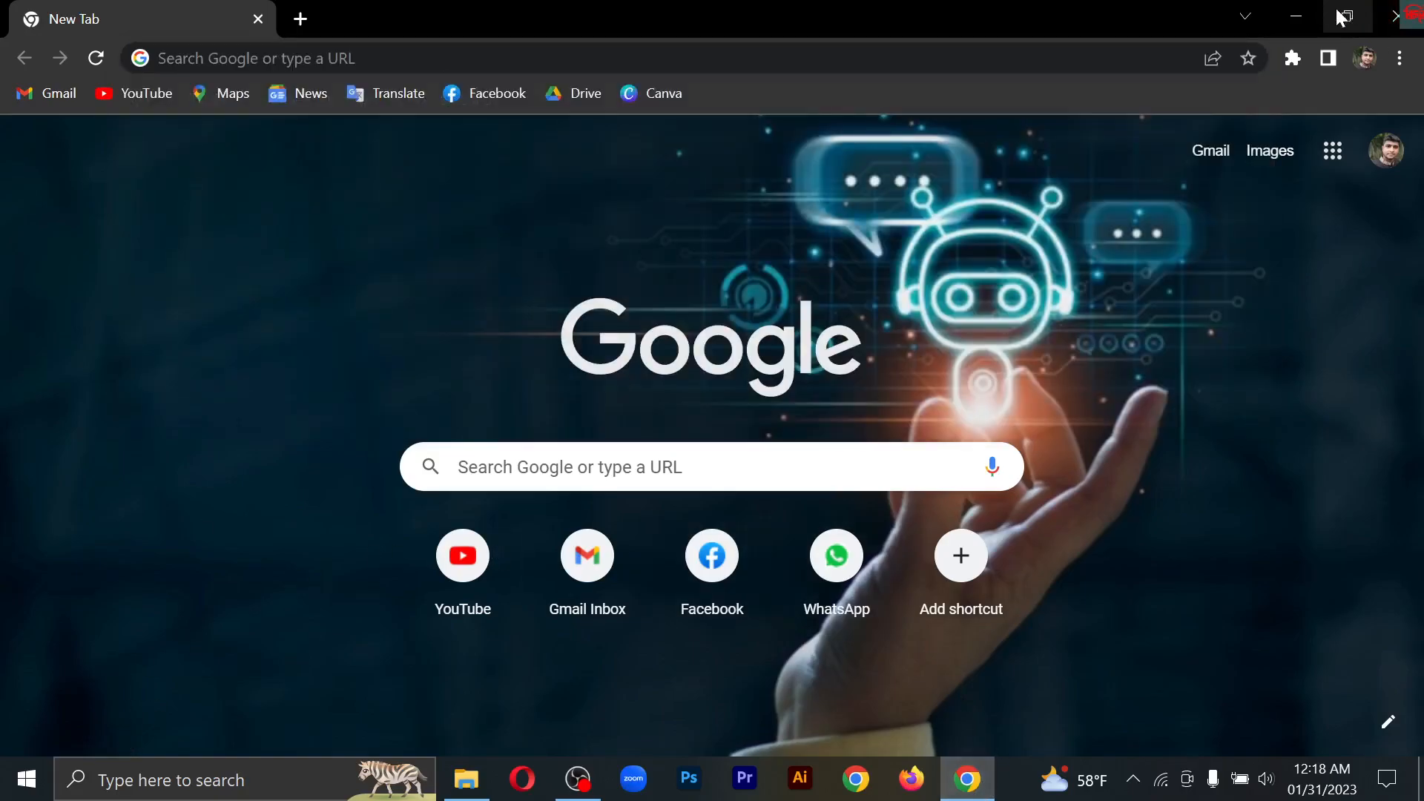
left_click(1299, 16)
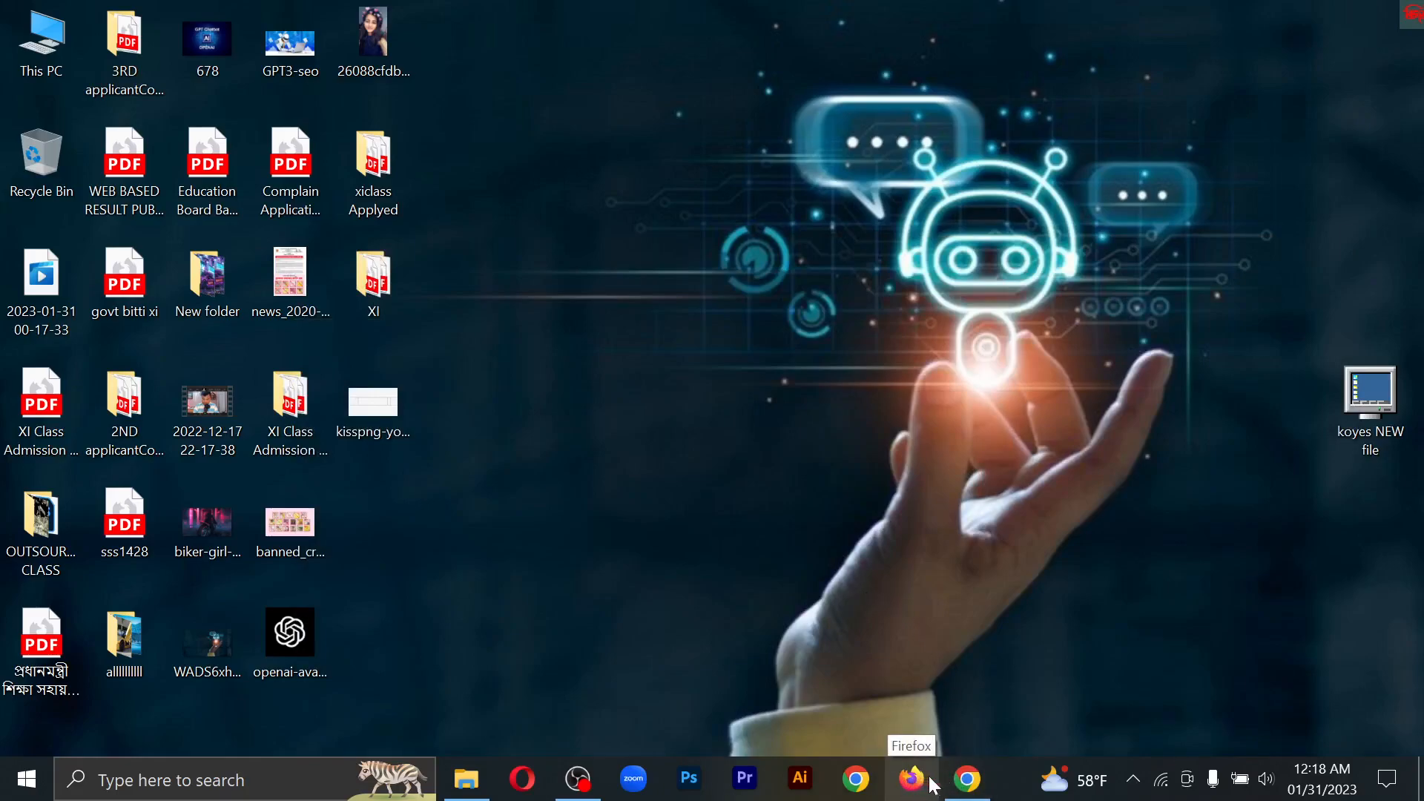
mouse_move(957, 789)
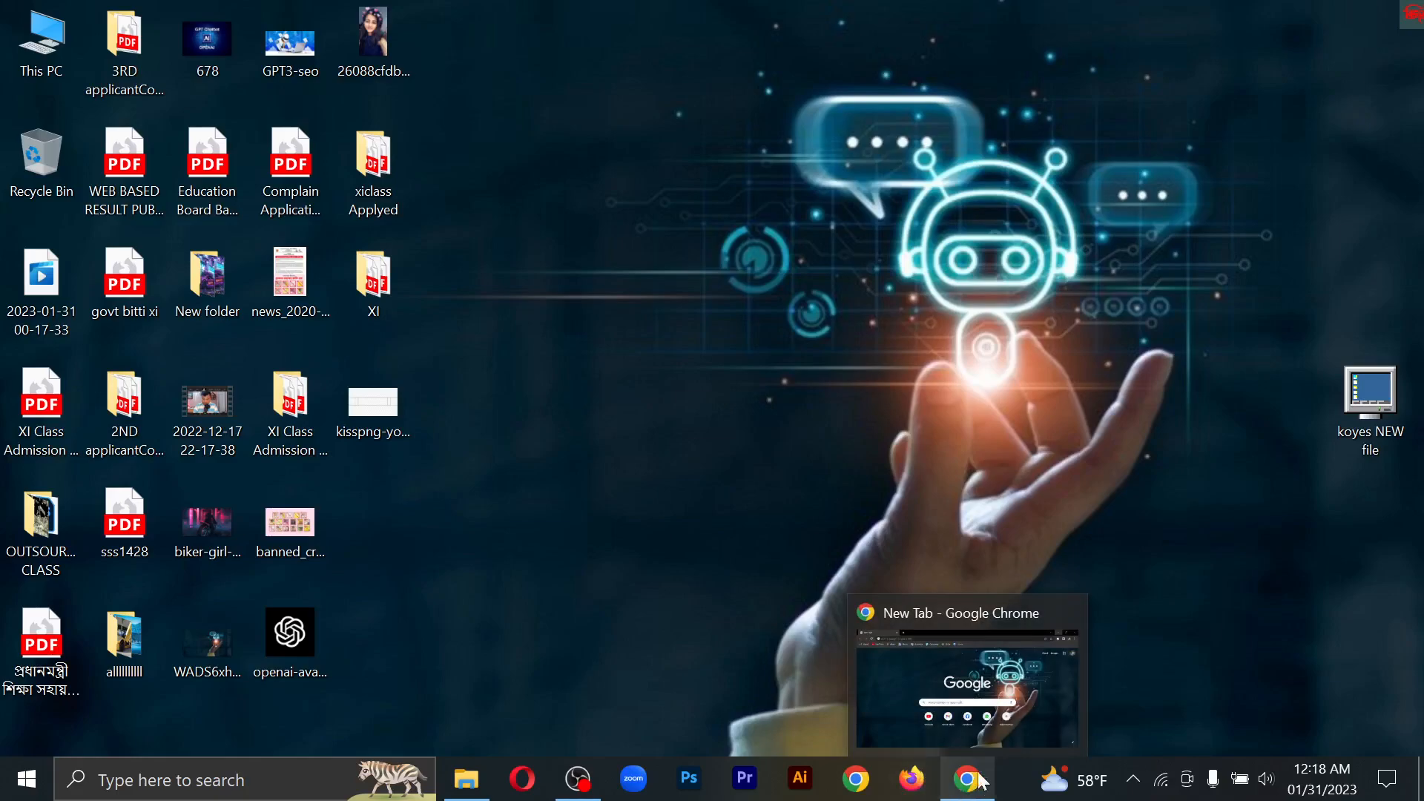
left_click(967, 786)
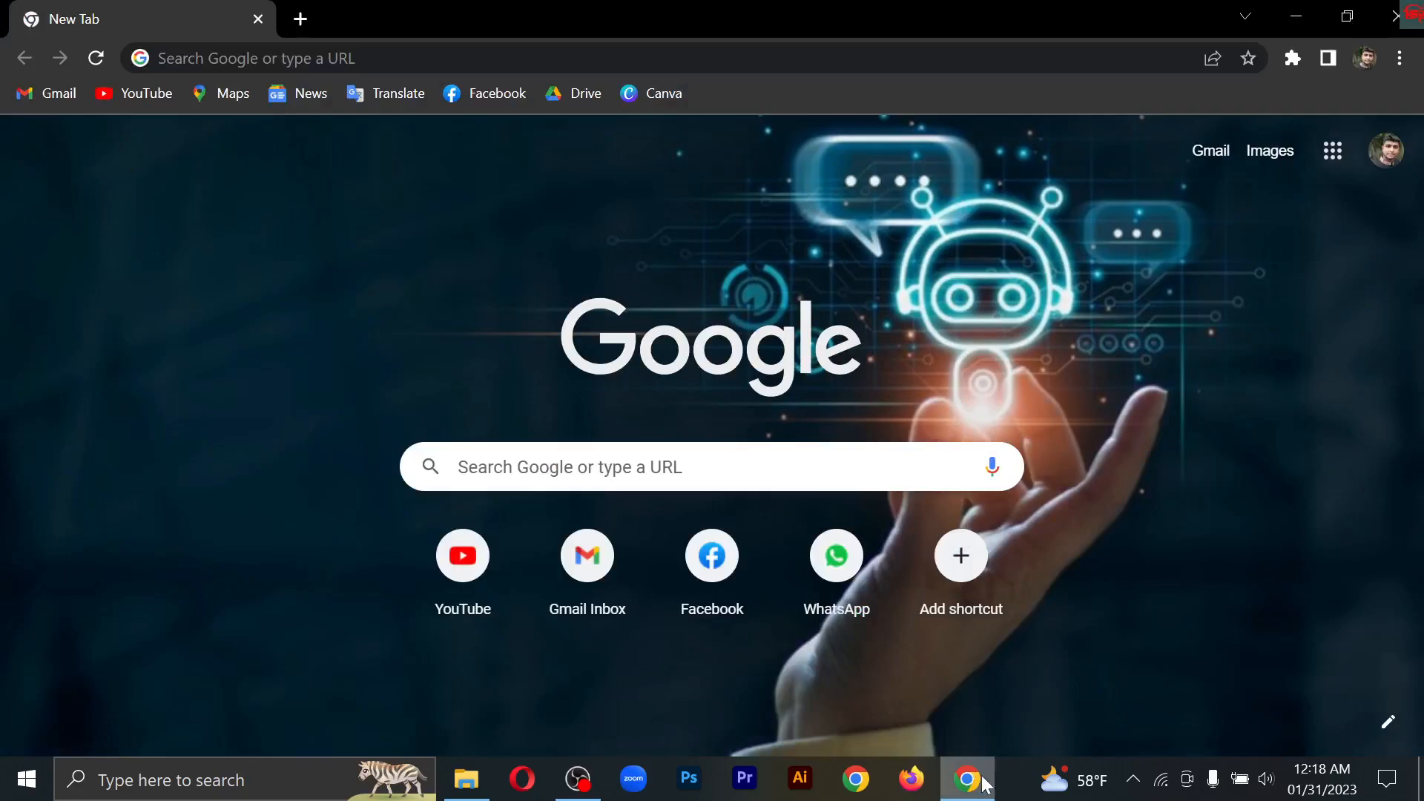
Step: Search Google for 'chat gpt' from the address bar
left_click(230, 59)
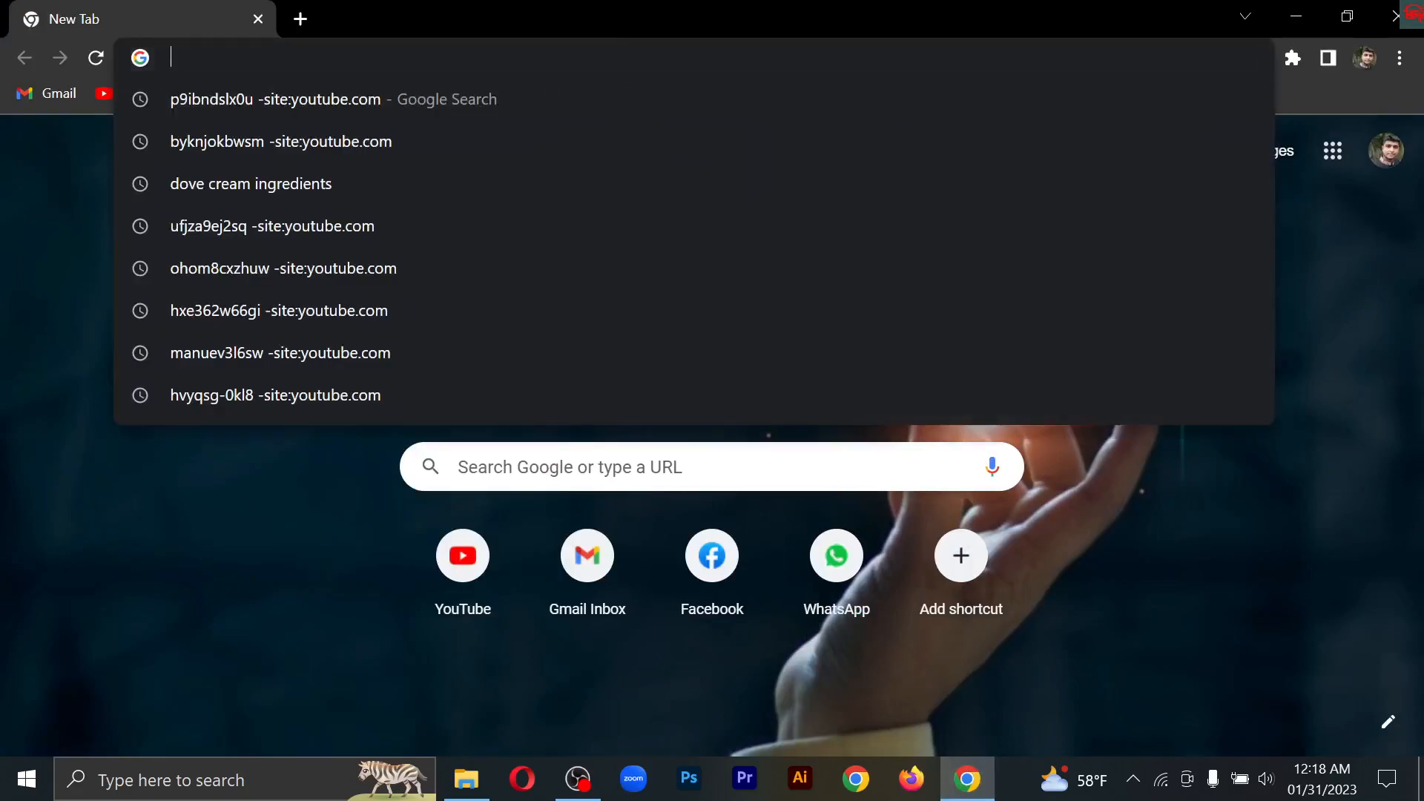
type("cha")
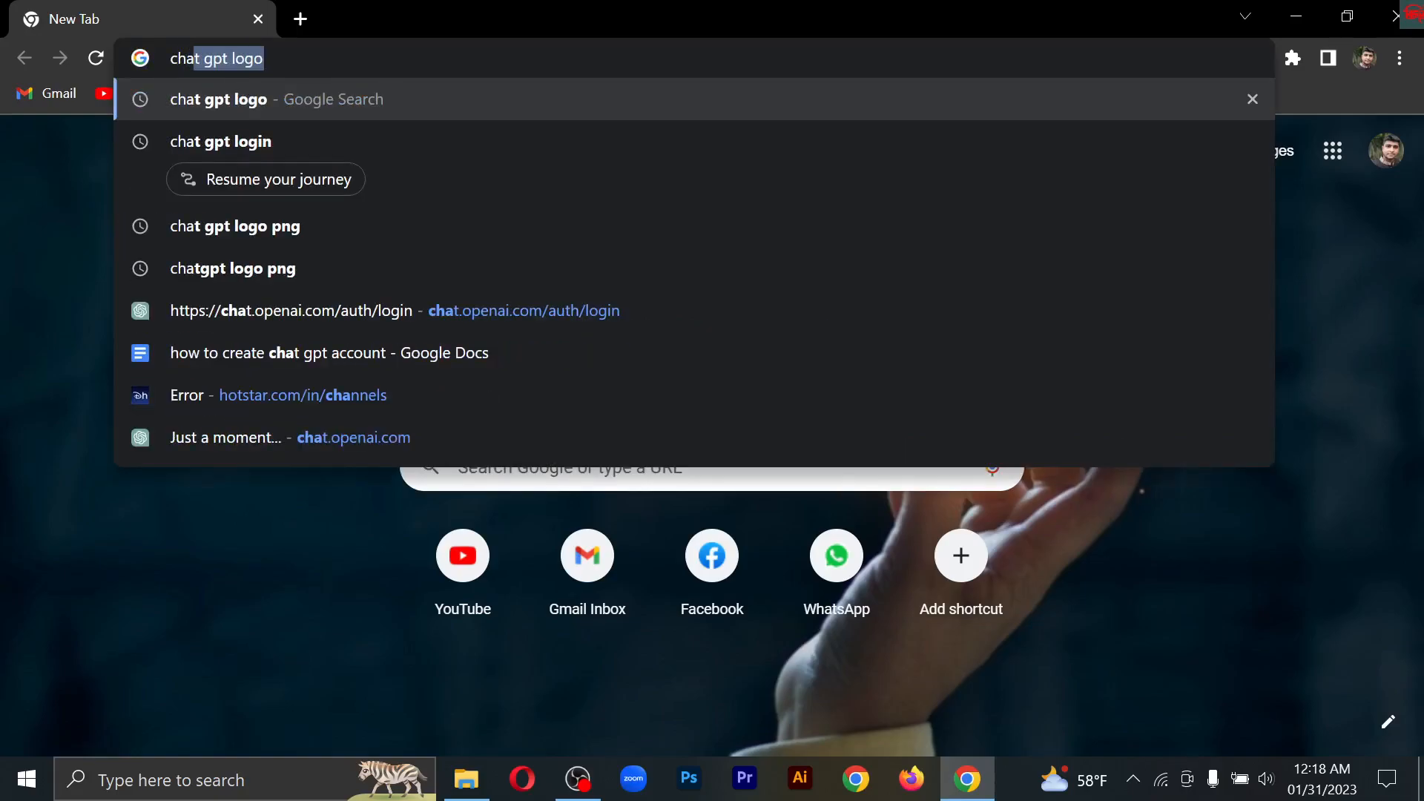
key("Right")
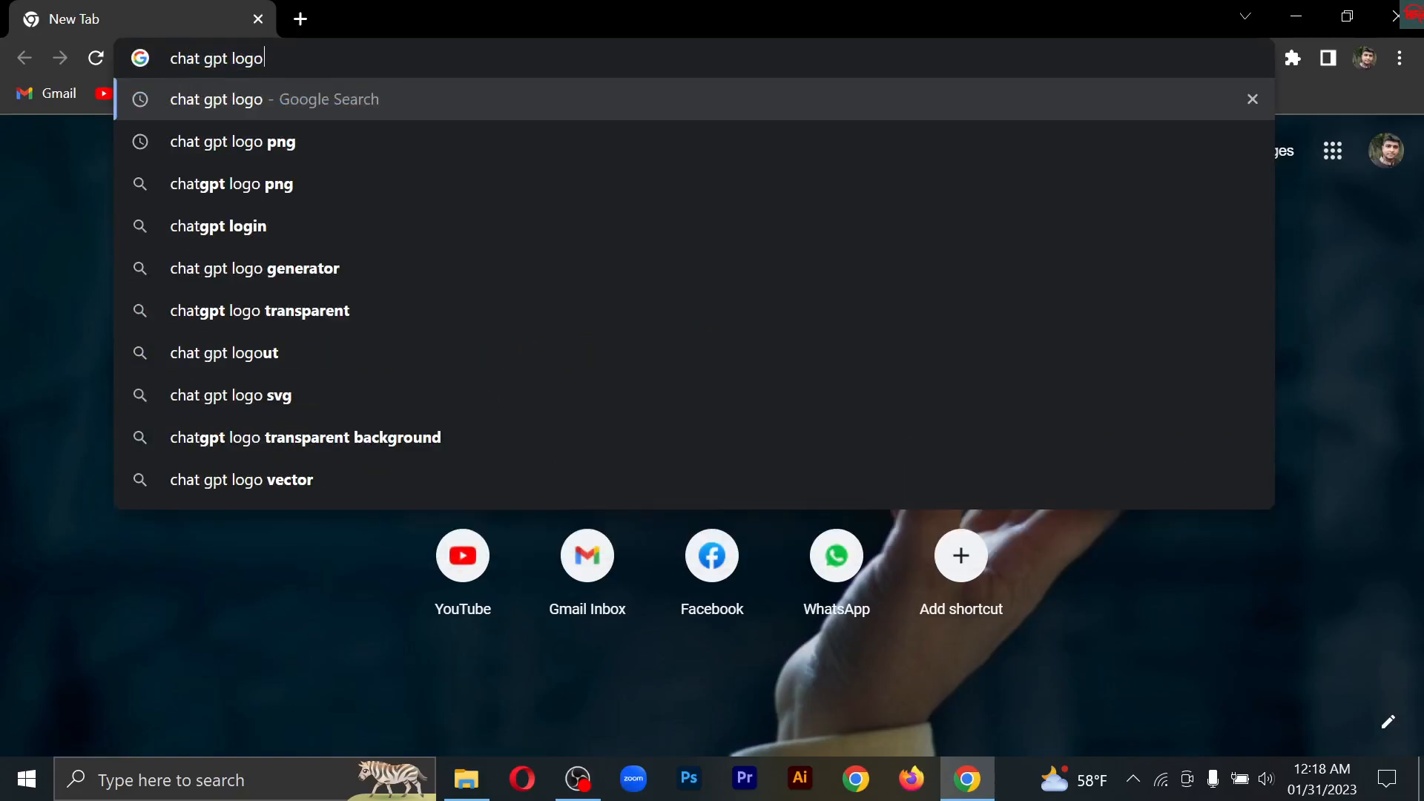
key("BackSpace")
key("BackSpace")
key("BackSpace")
key("BackSpace")
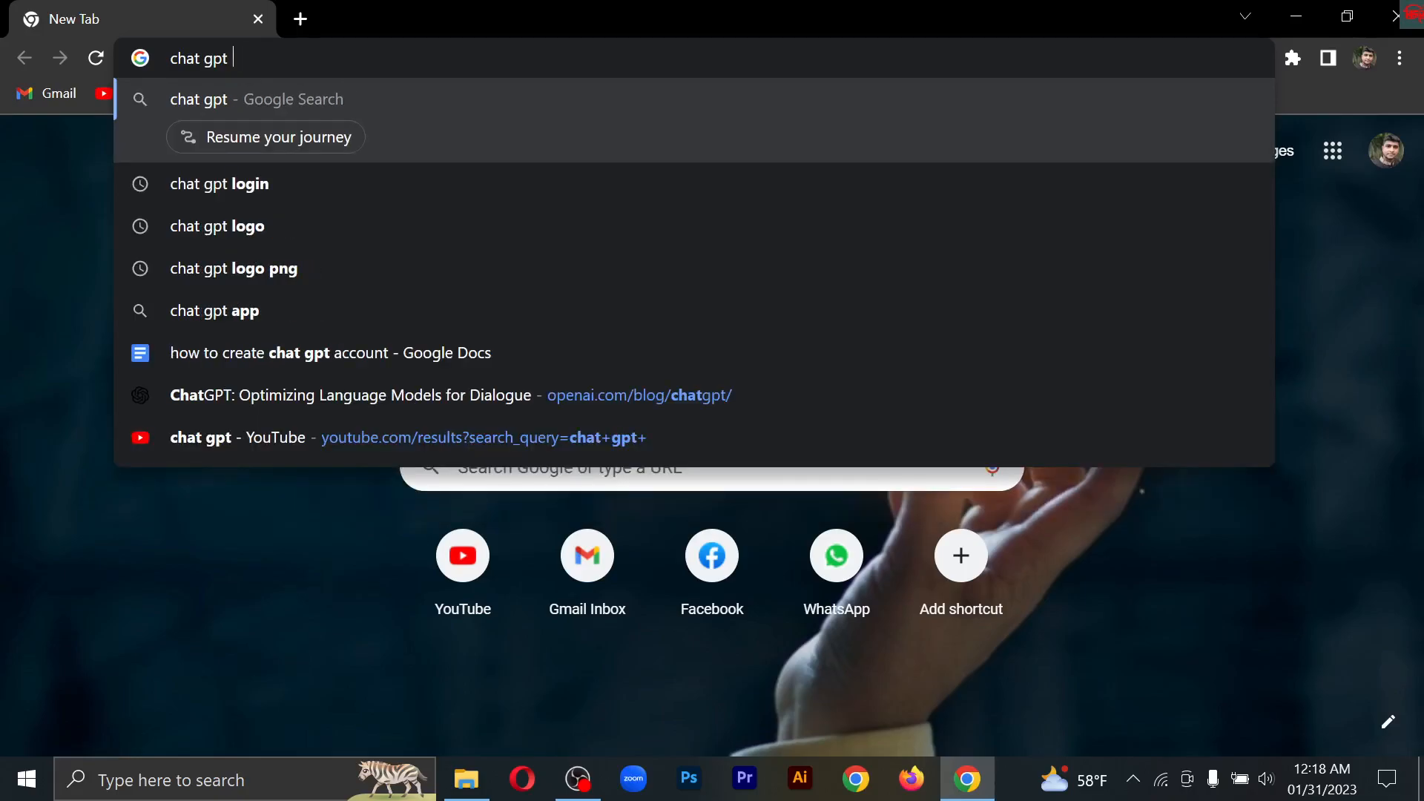
key("Return")
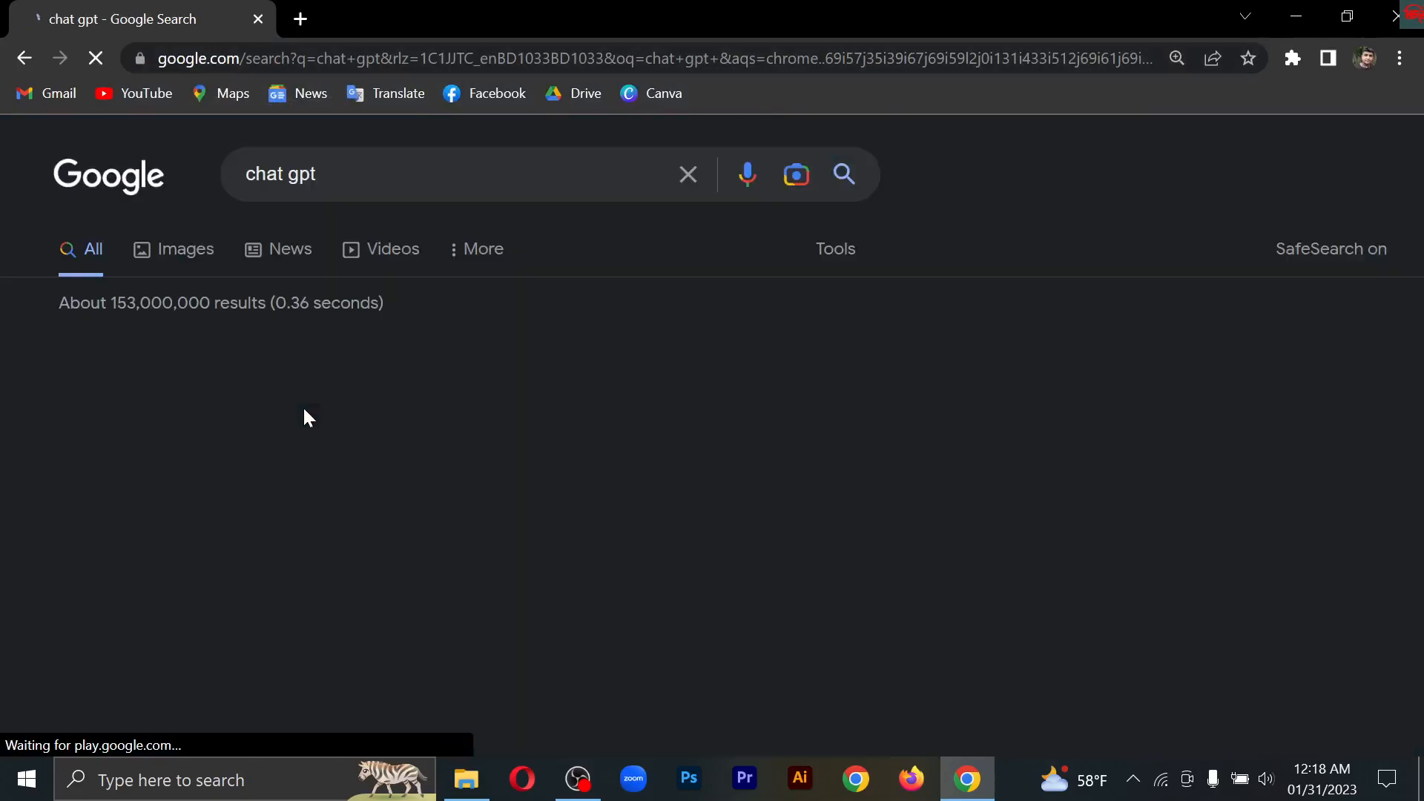
Step: Open OpenAI's ChatGPT blog post and launch TRY CHATGPT in a new tab
left_click(134, 370)
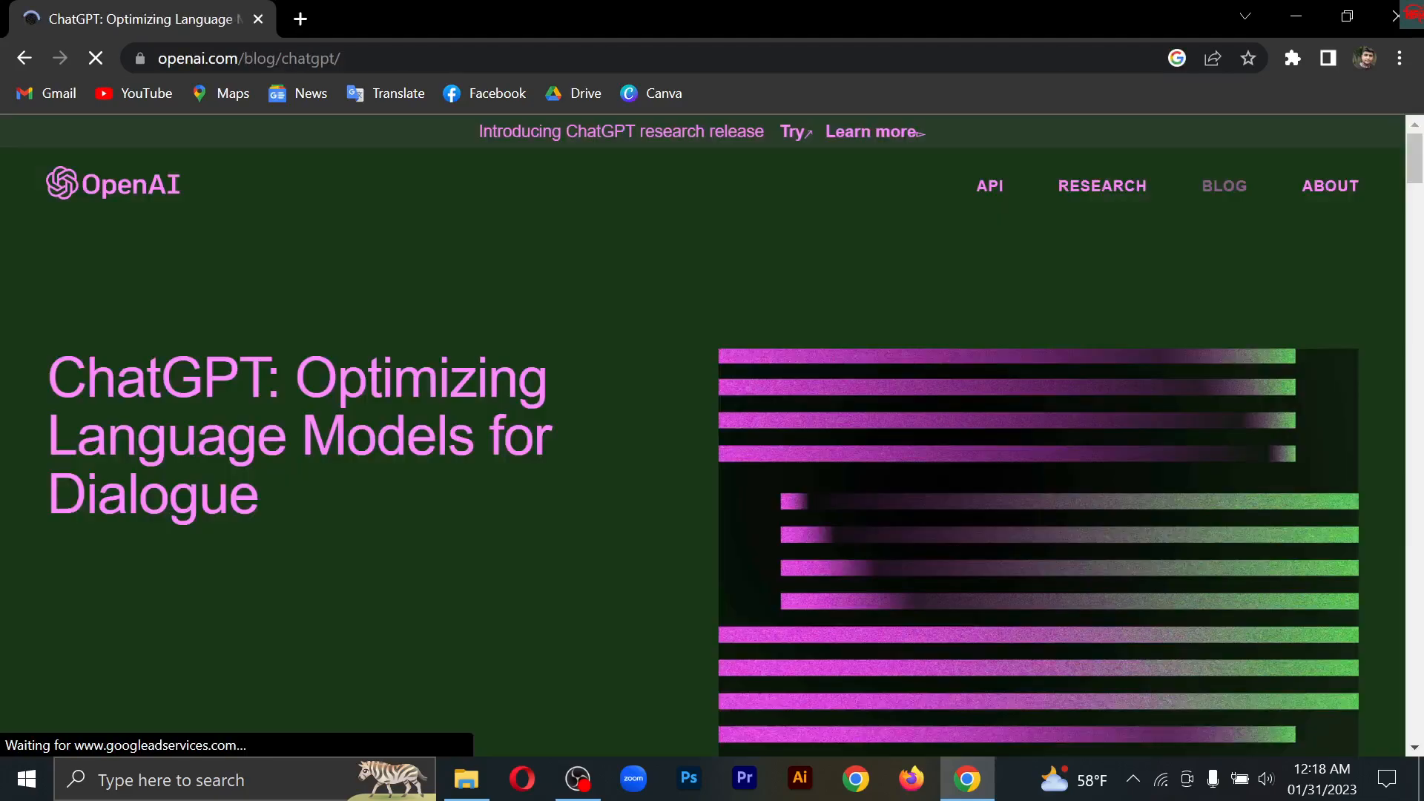
scroll(247, 482, "down", 5)
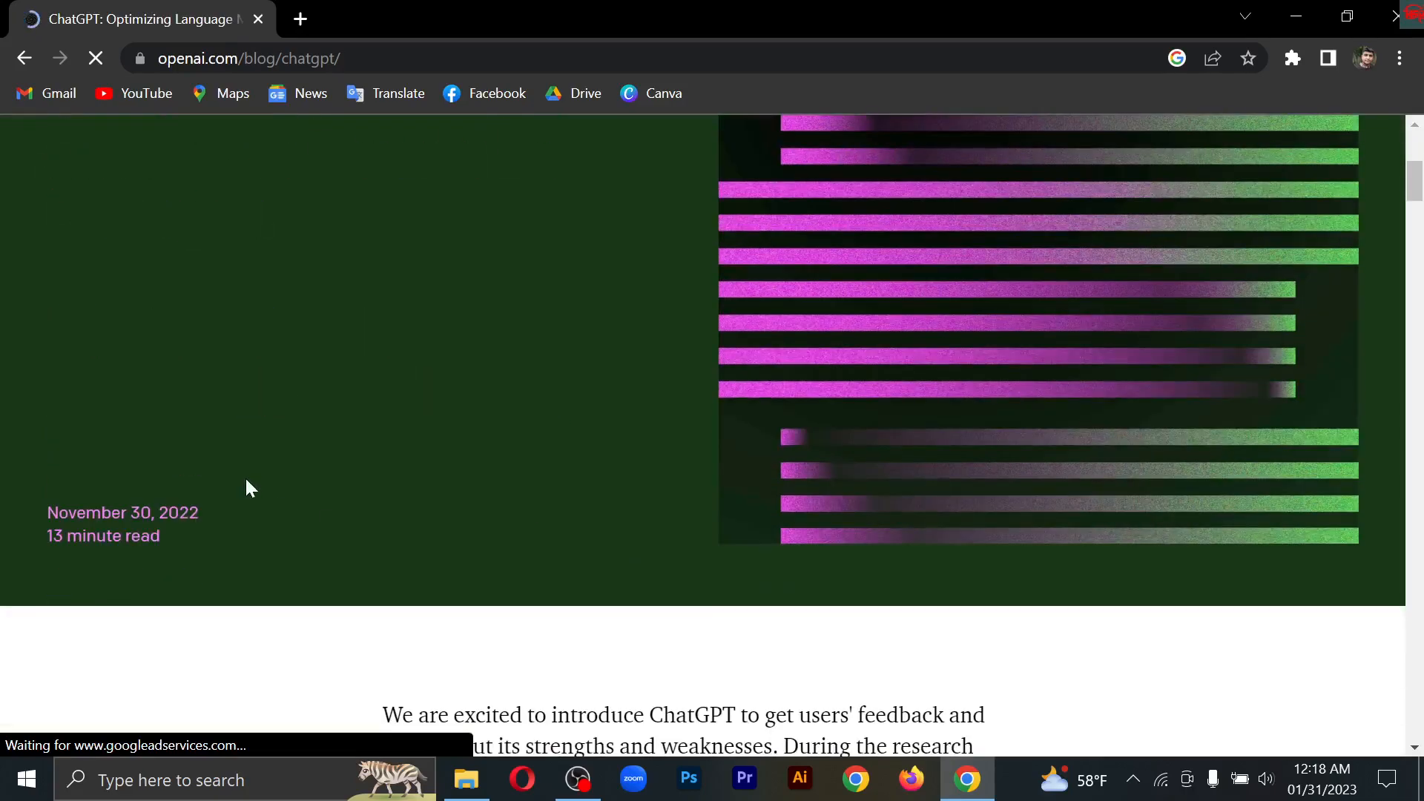
scroll(311, 497, "up", 6)
scroll(110, 586, "down", 4)
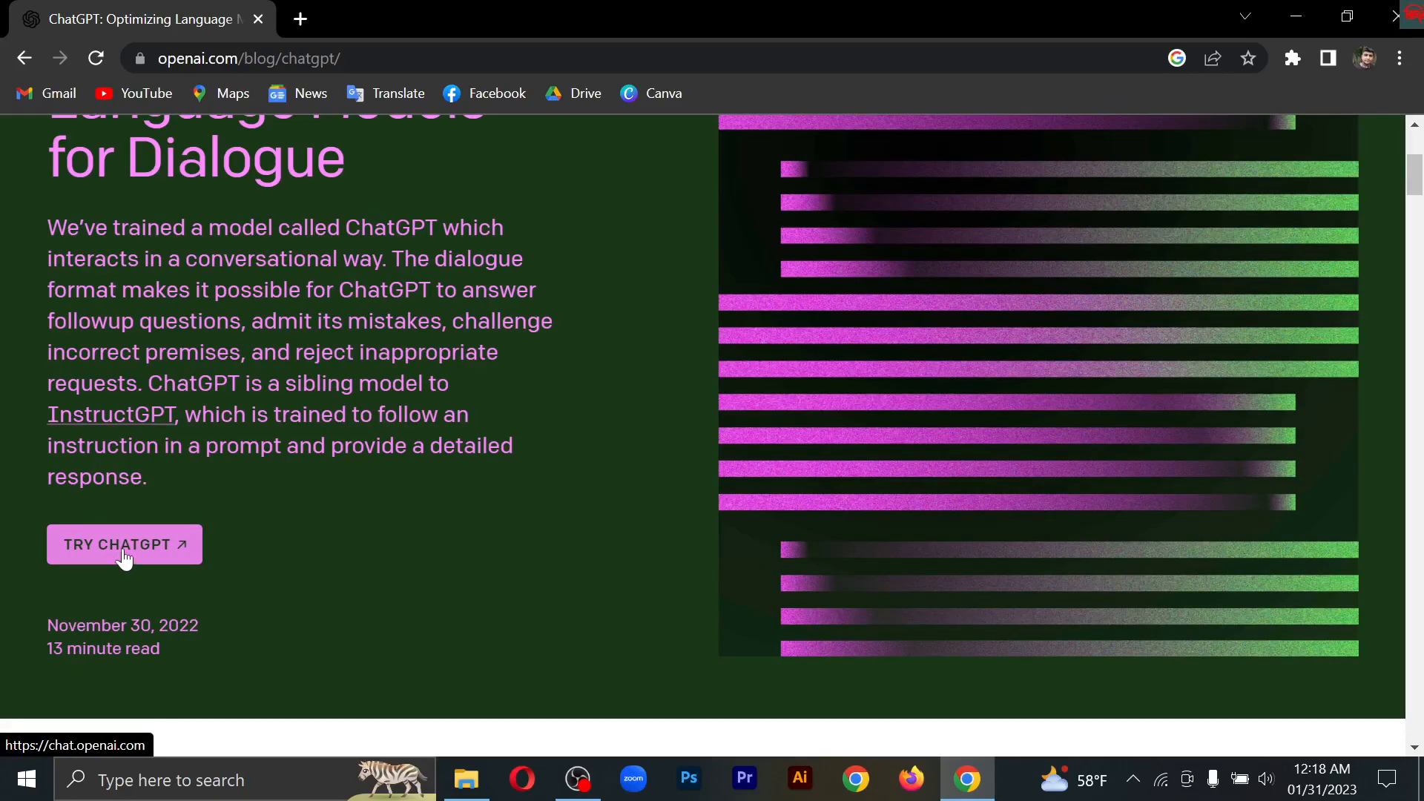
left_click(123, 557)
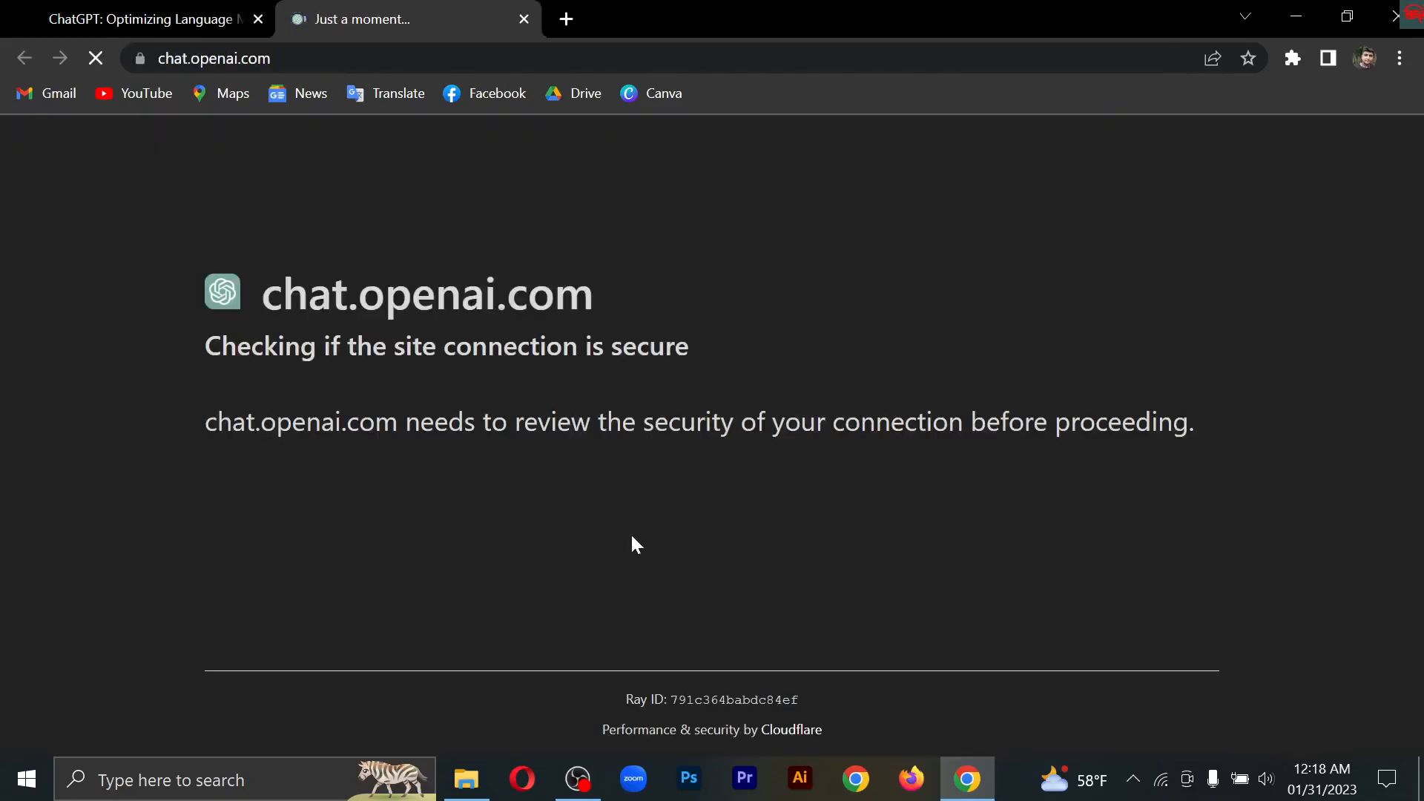
Step: Wait for the chat.openai.com security check until the ChatGPT login page loads
scroll(685, 500, "down", 2)
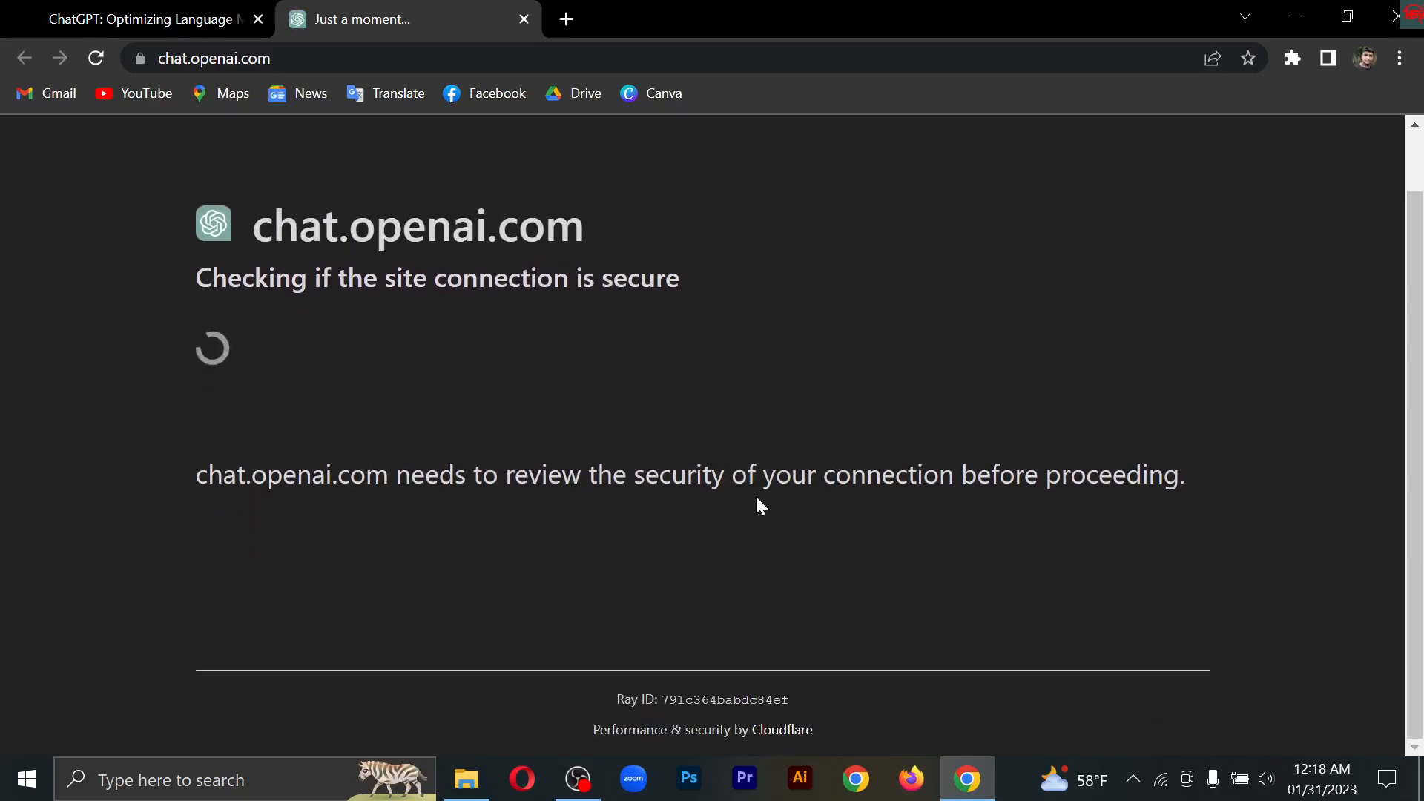
scroll(658, 516, "up", 1)
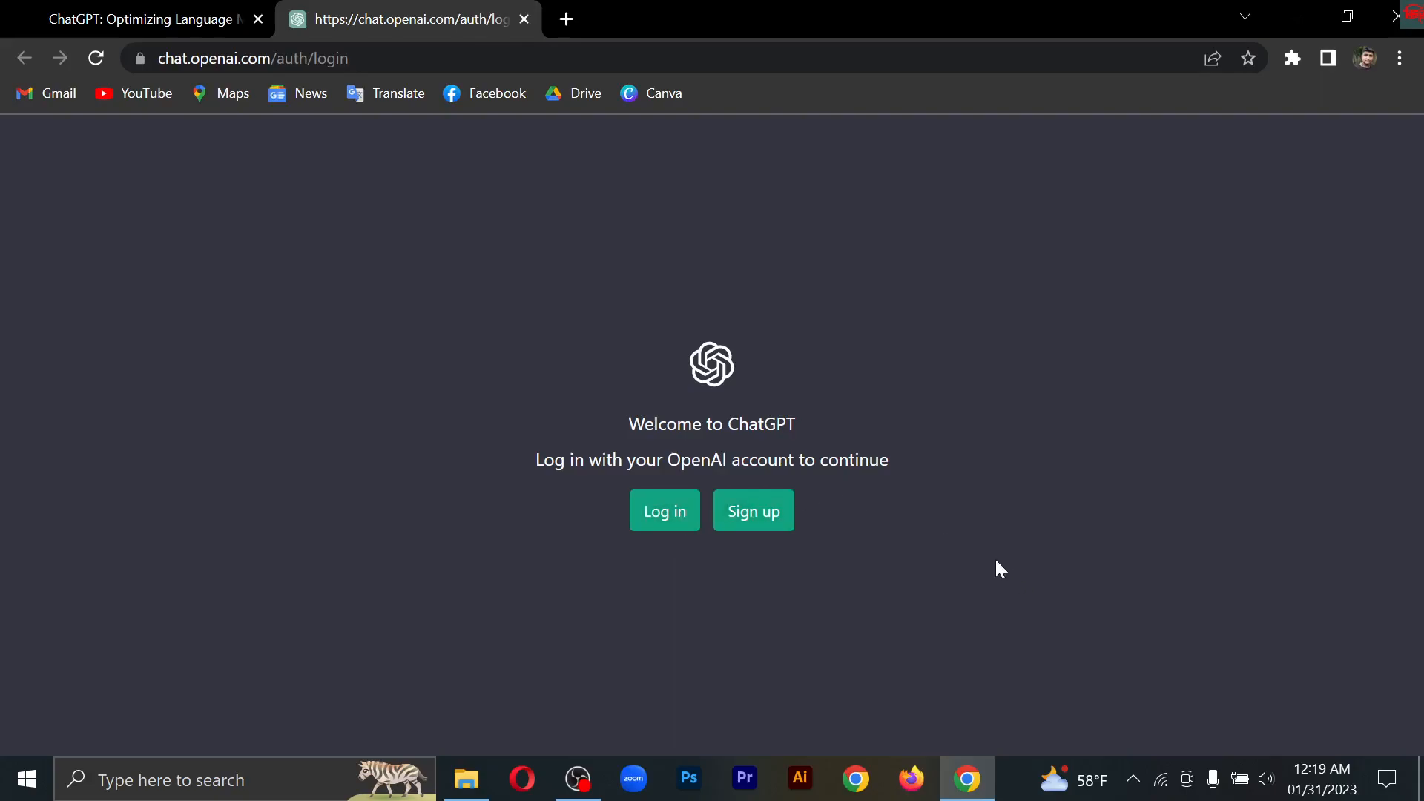
Step: Choose Sign up and dismiss the saved-email suggestions on the Create your account page
left_click(766, 531)
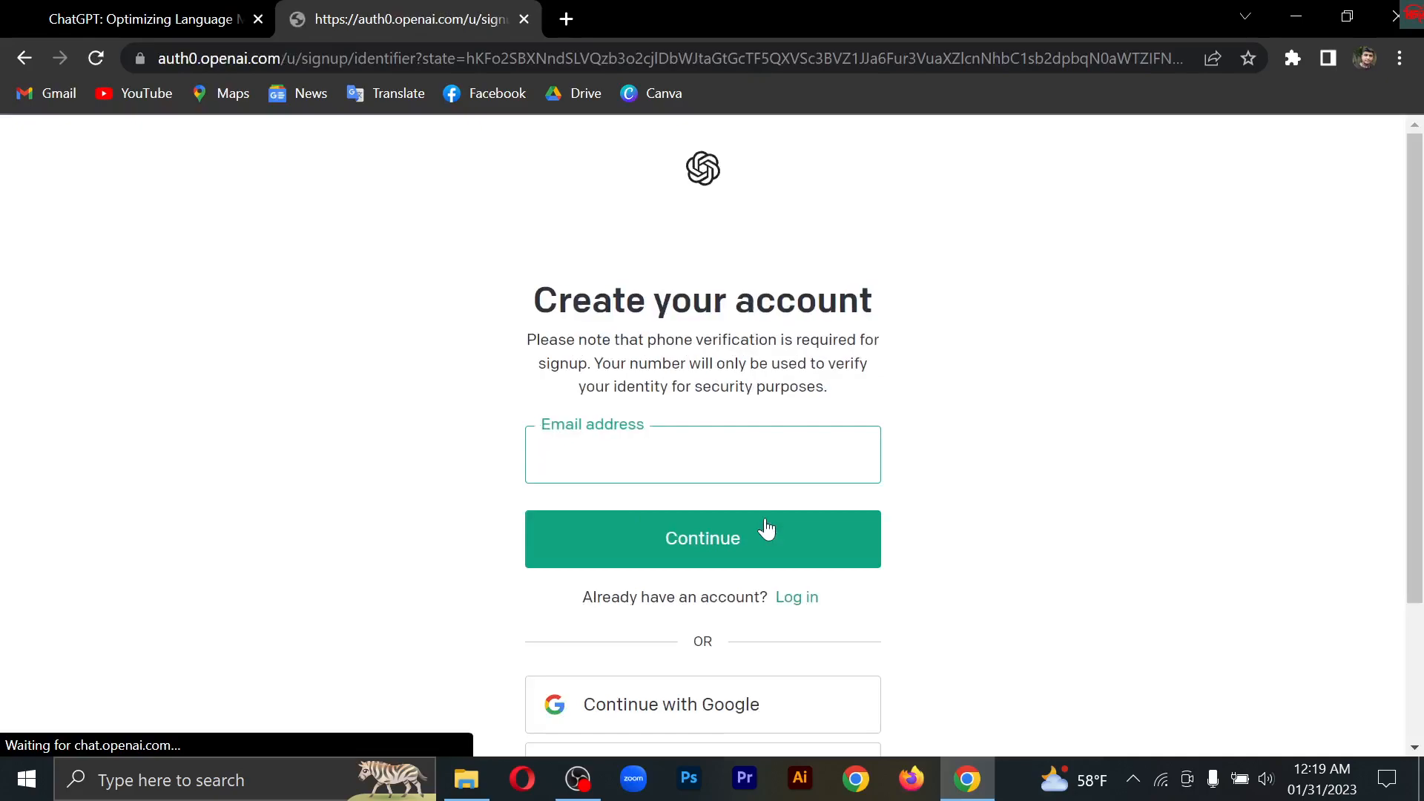
left_click(656, 472)
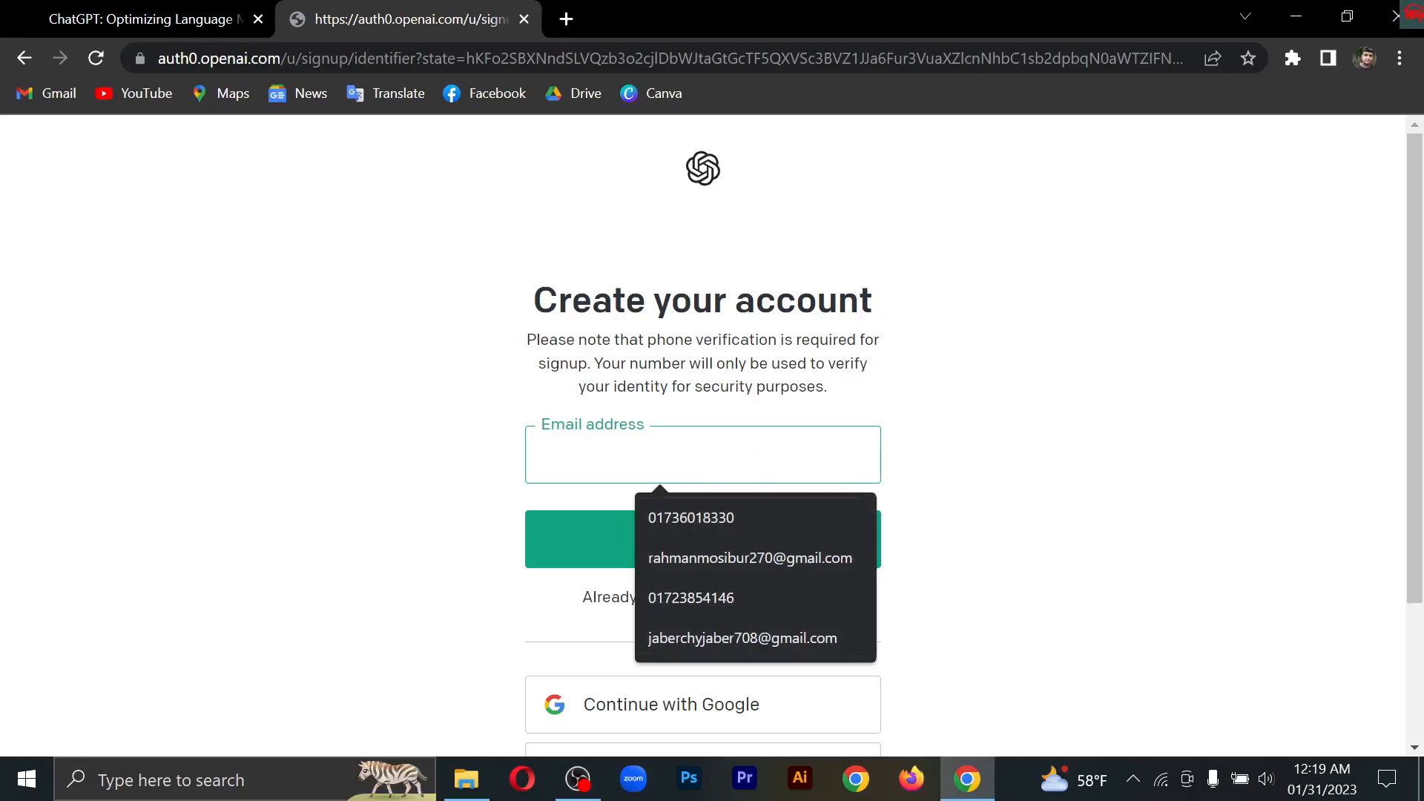
left_click(954, 469)
scroll(889, 549, "down", 3)
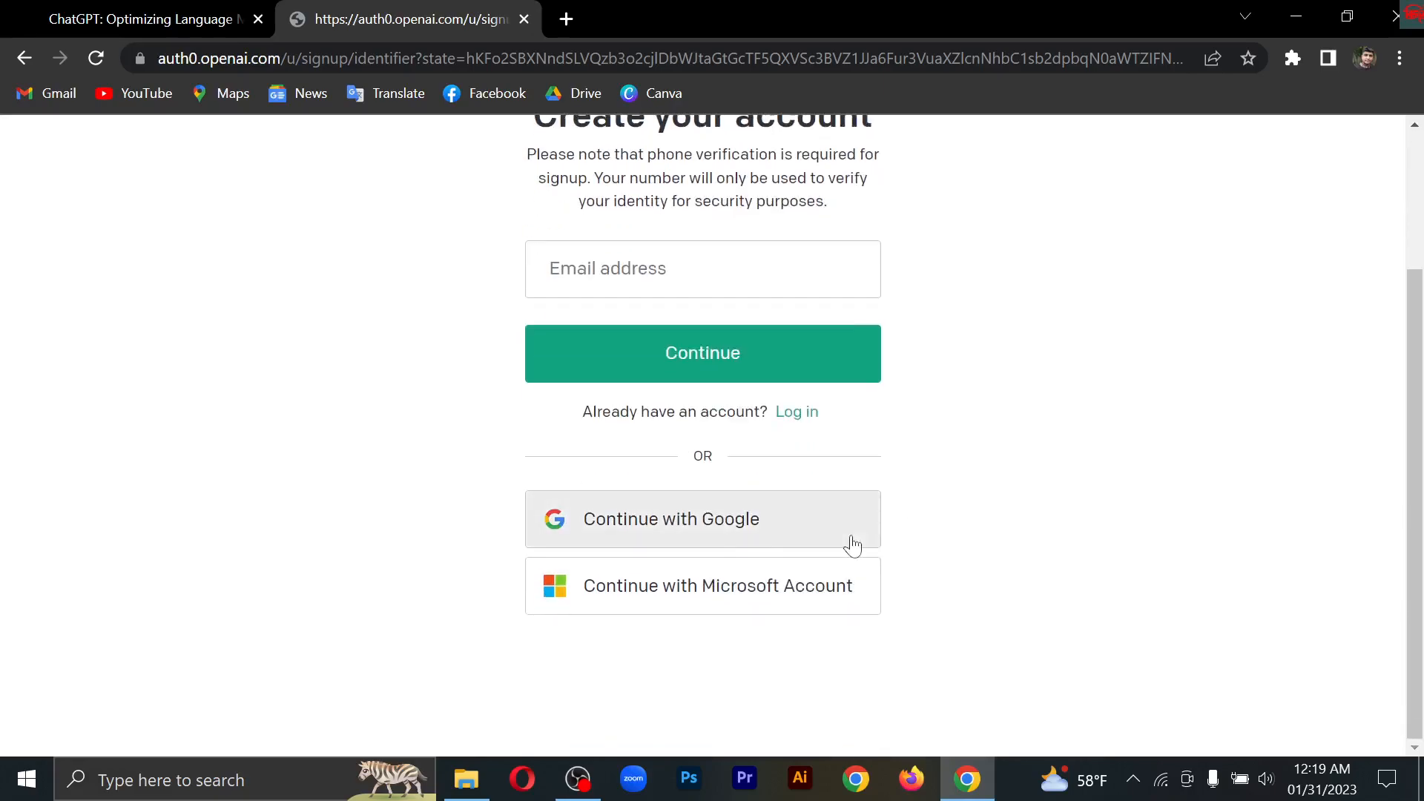
scroll(653, 512, "up", 1)
scroll(653, 519, "up", 2)
scroll(674, 539, "down", 2)
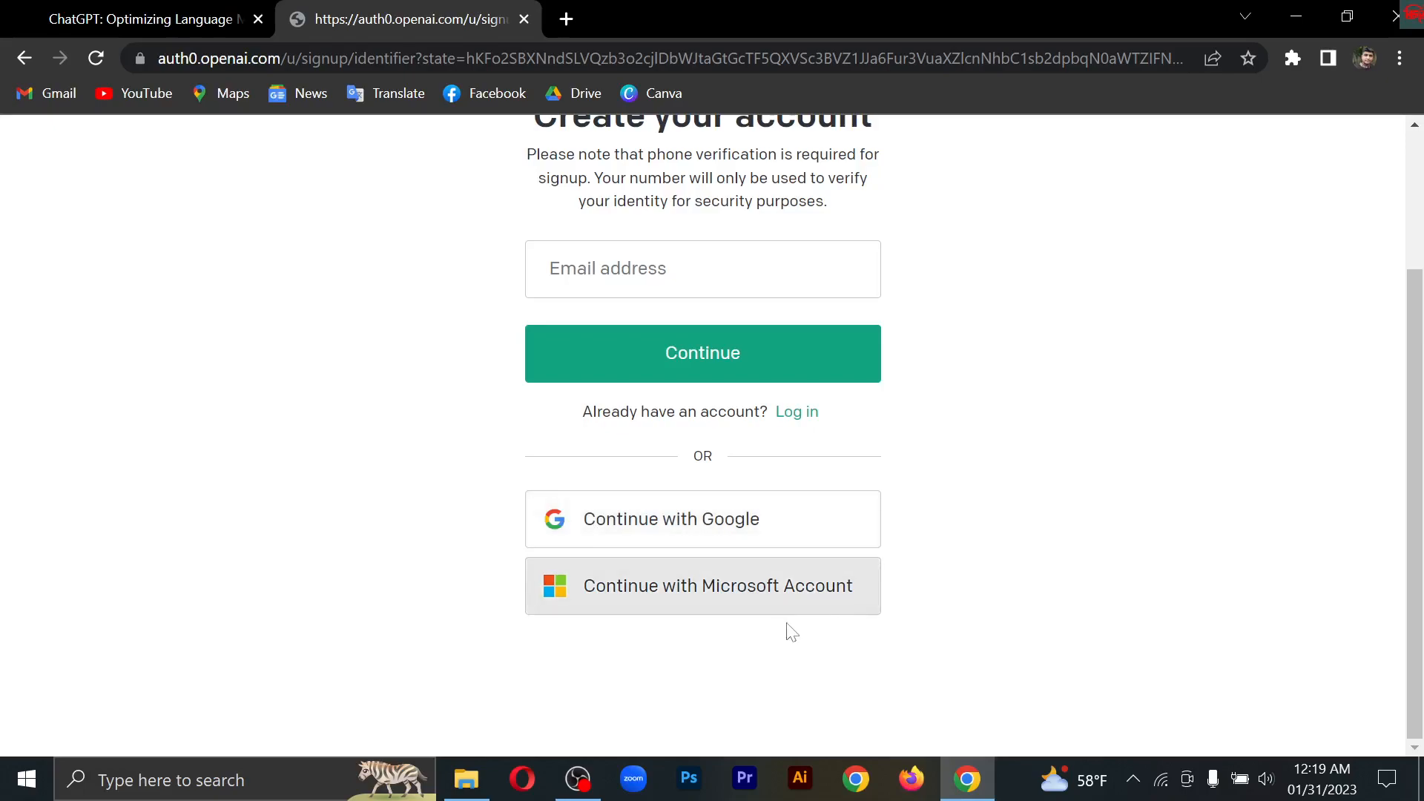
Step: Continue with Google, pick the Google account, and wait for the name form
left_click(686, 528)
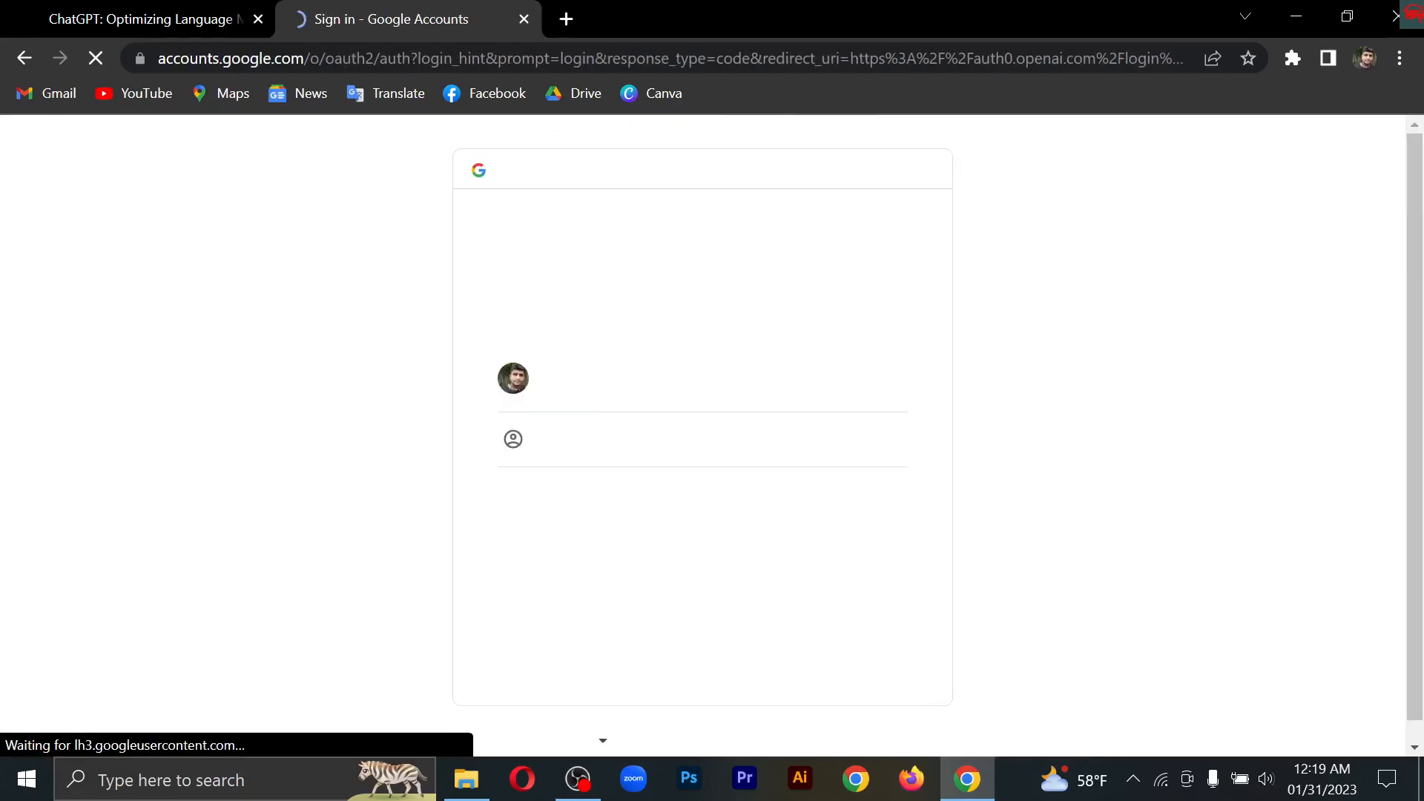
left_click(675, 386)
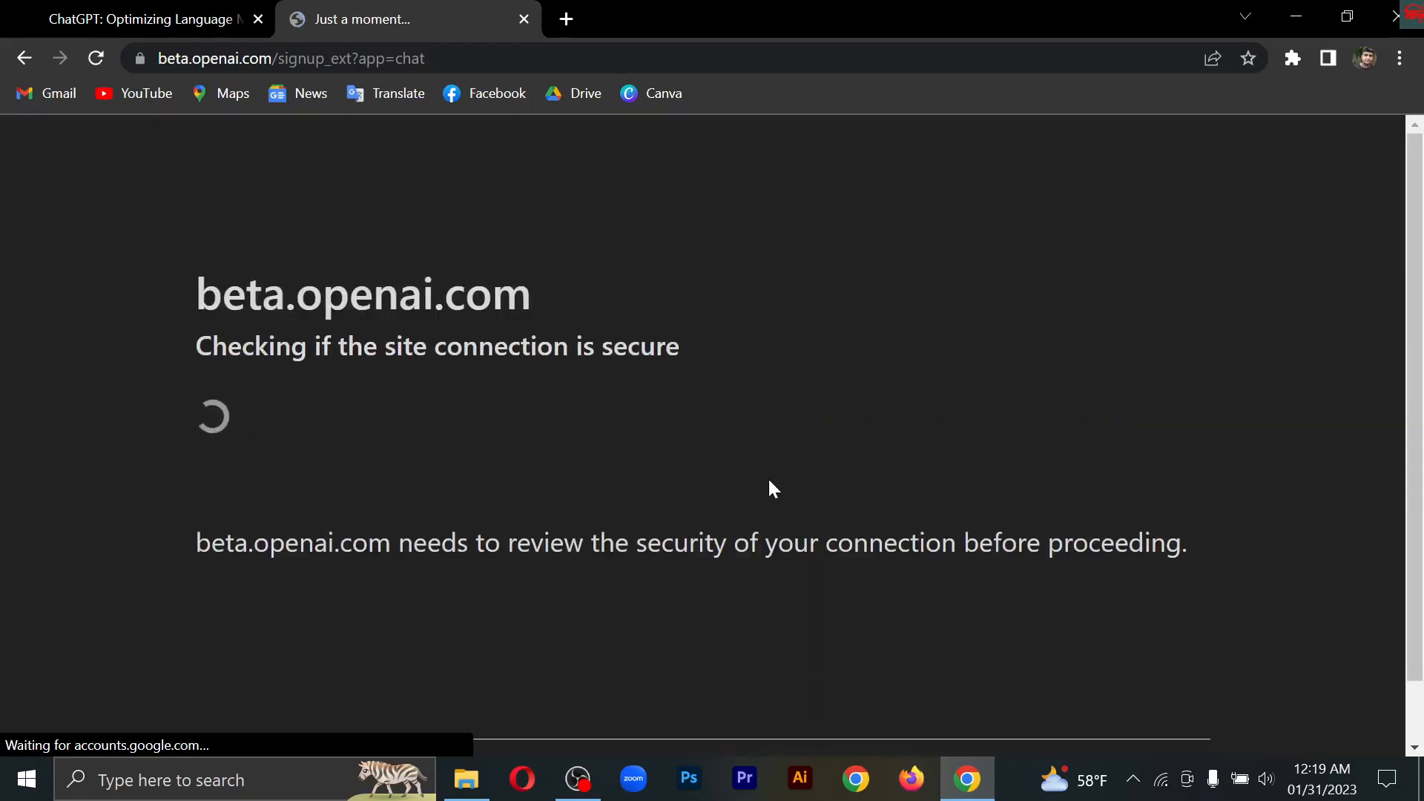
scroll(786, 437, "down", 1)
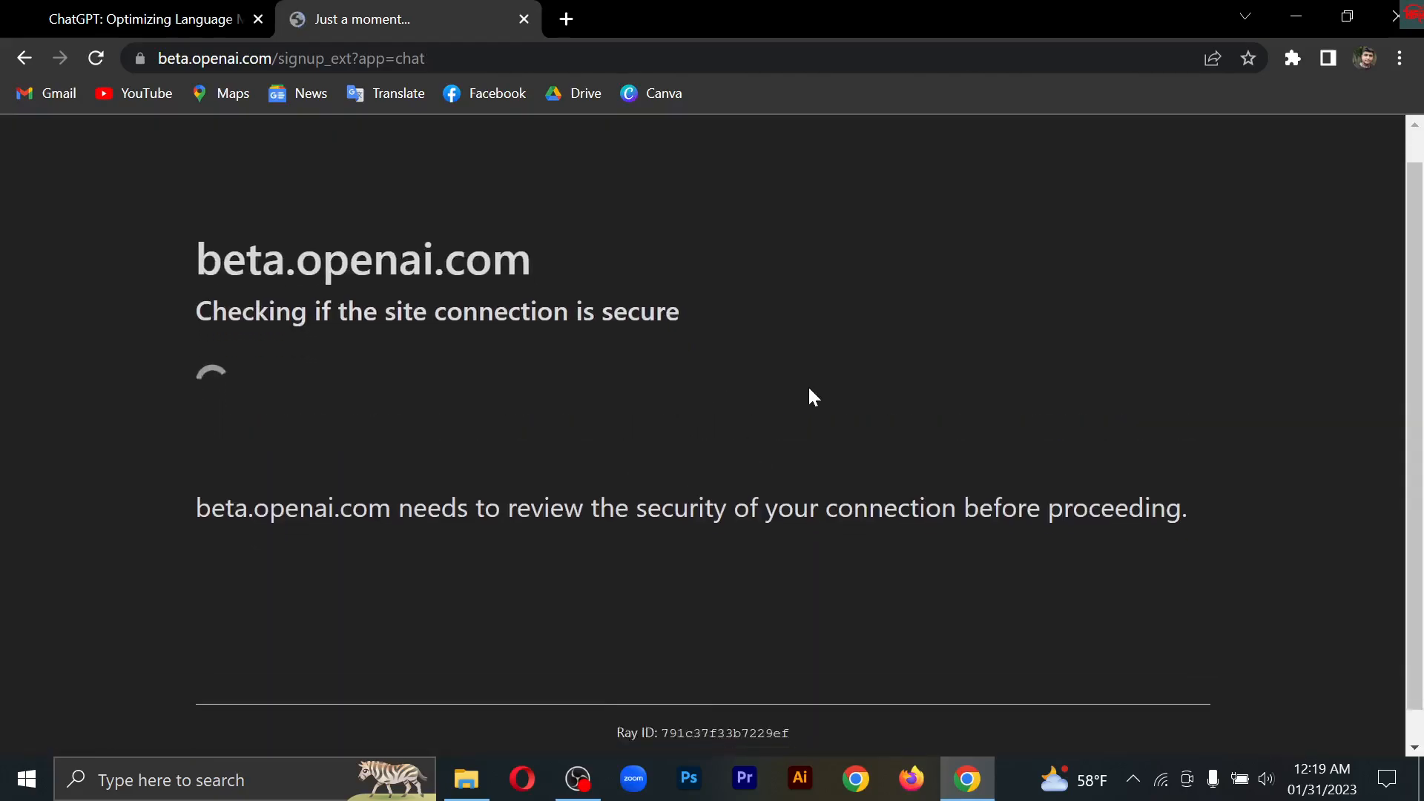
scroll(779, 454, "up", 1)
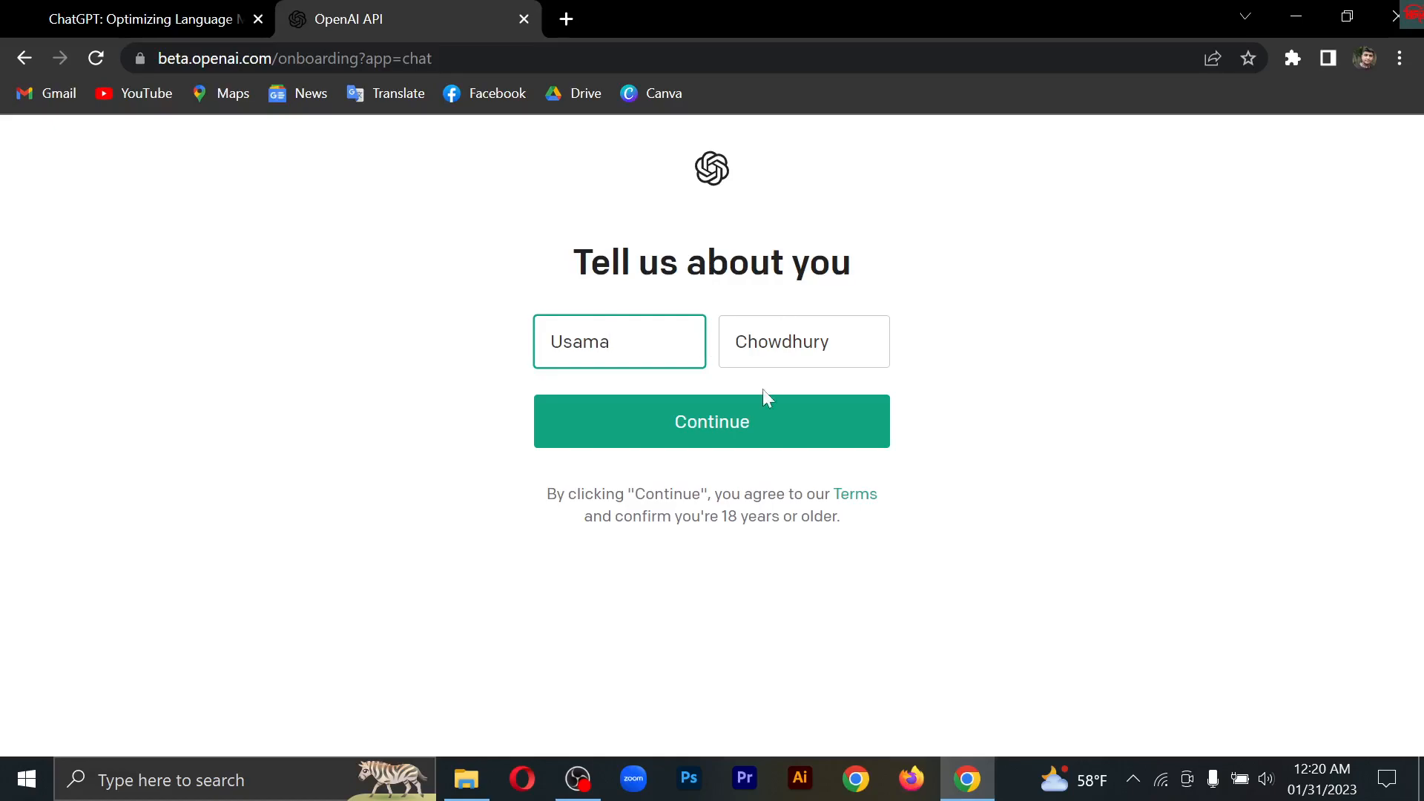
Step: Confirm the prefilled first and last name and open the phone country-code list
left_click(746, 425)
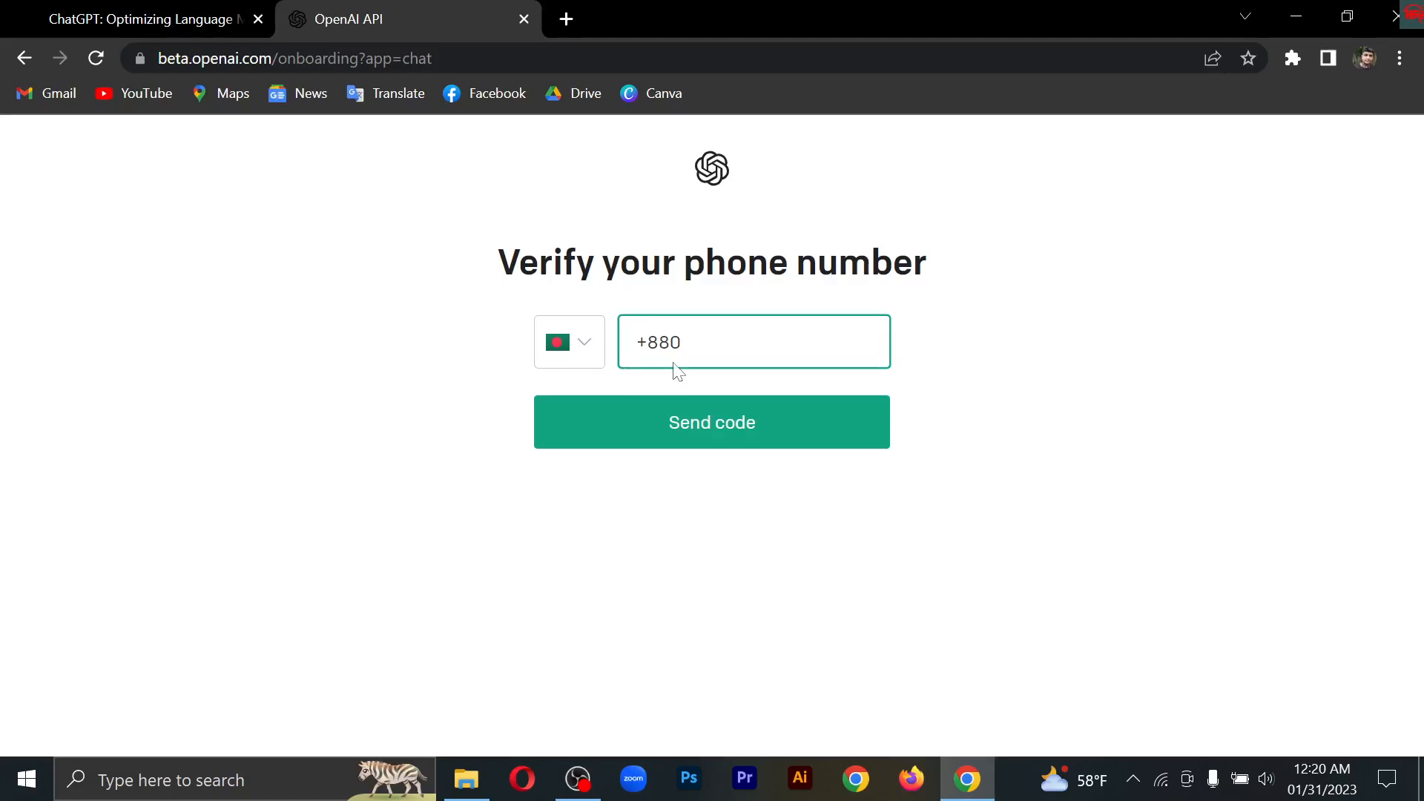
left_click(590, 346)
left_click(590, 346)
left_click(590, 347)
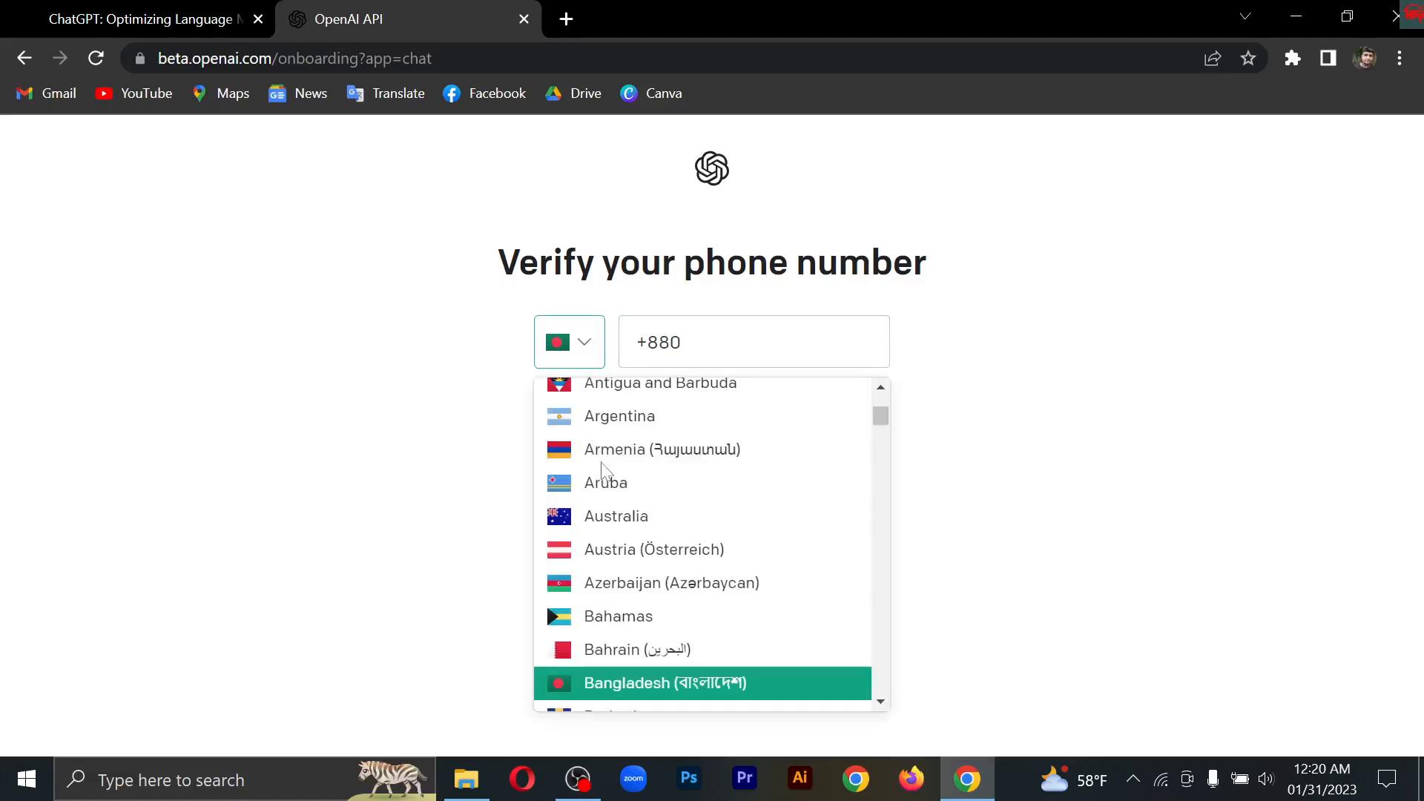
Step: Browse the country list and close it with Bangladesh (+880) still selected
scroll(667, 531, "down", 3)
scroll(665, 519, "up", 5)
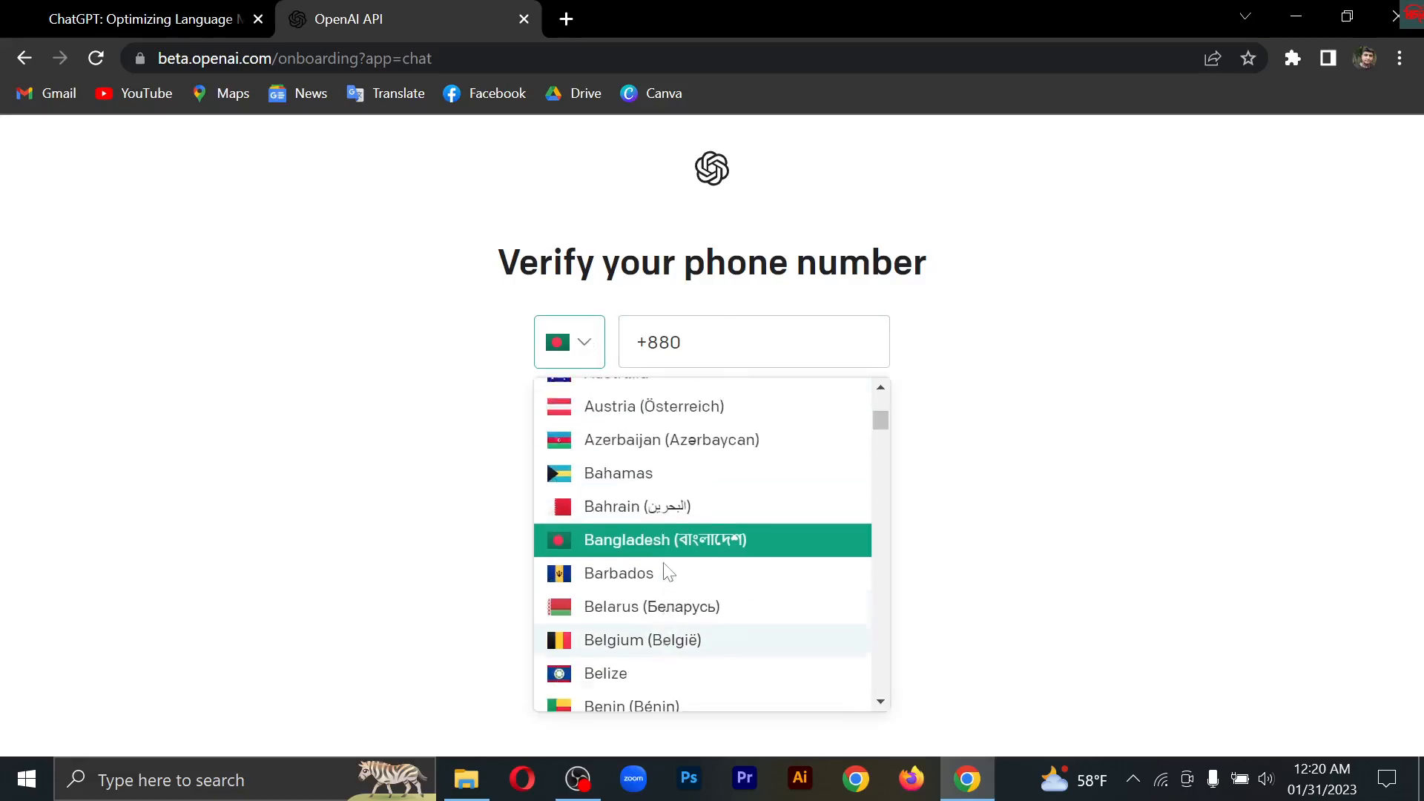
scroll(662, 504, "up", 3)
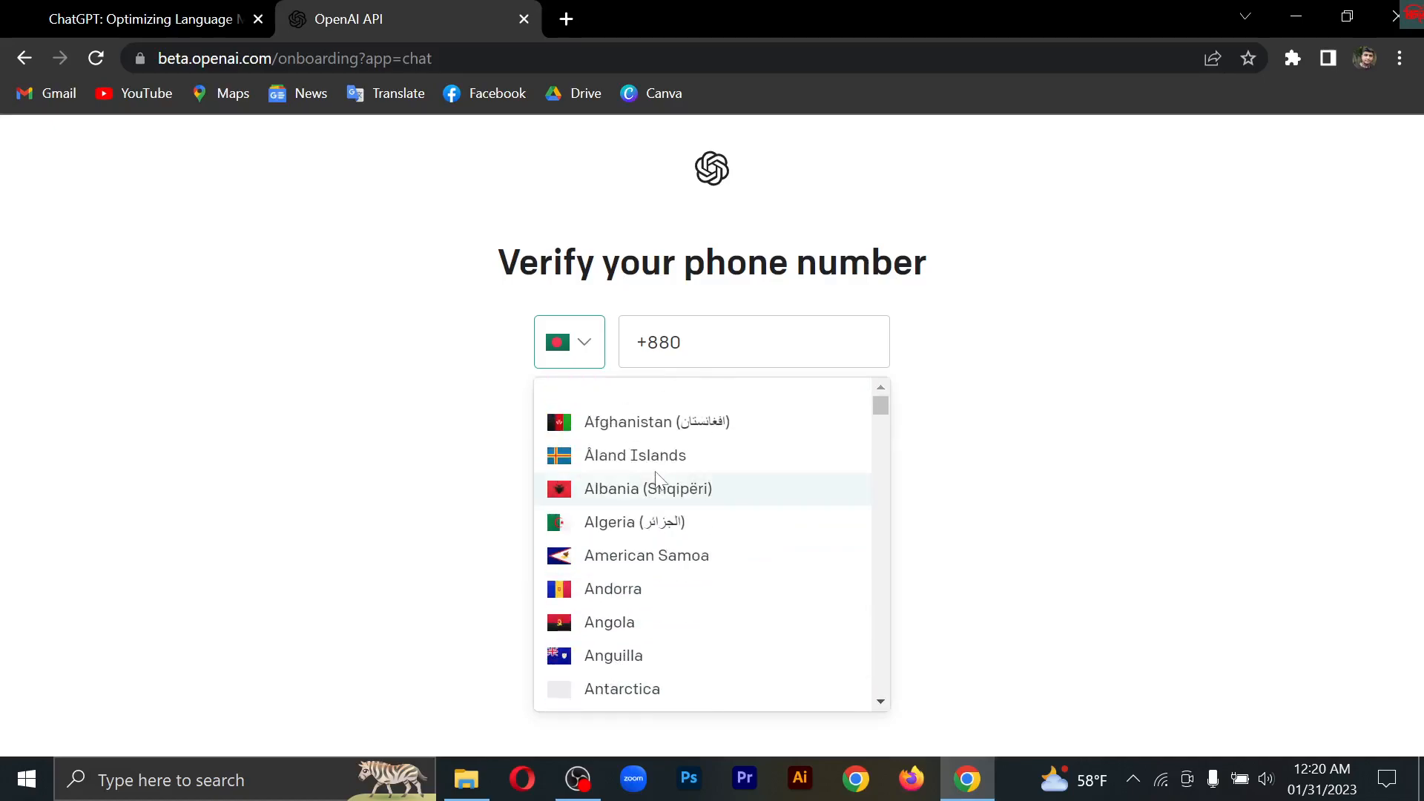
scroll(652, 445, "down", 1)
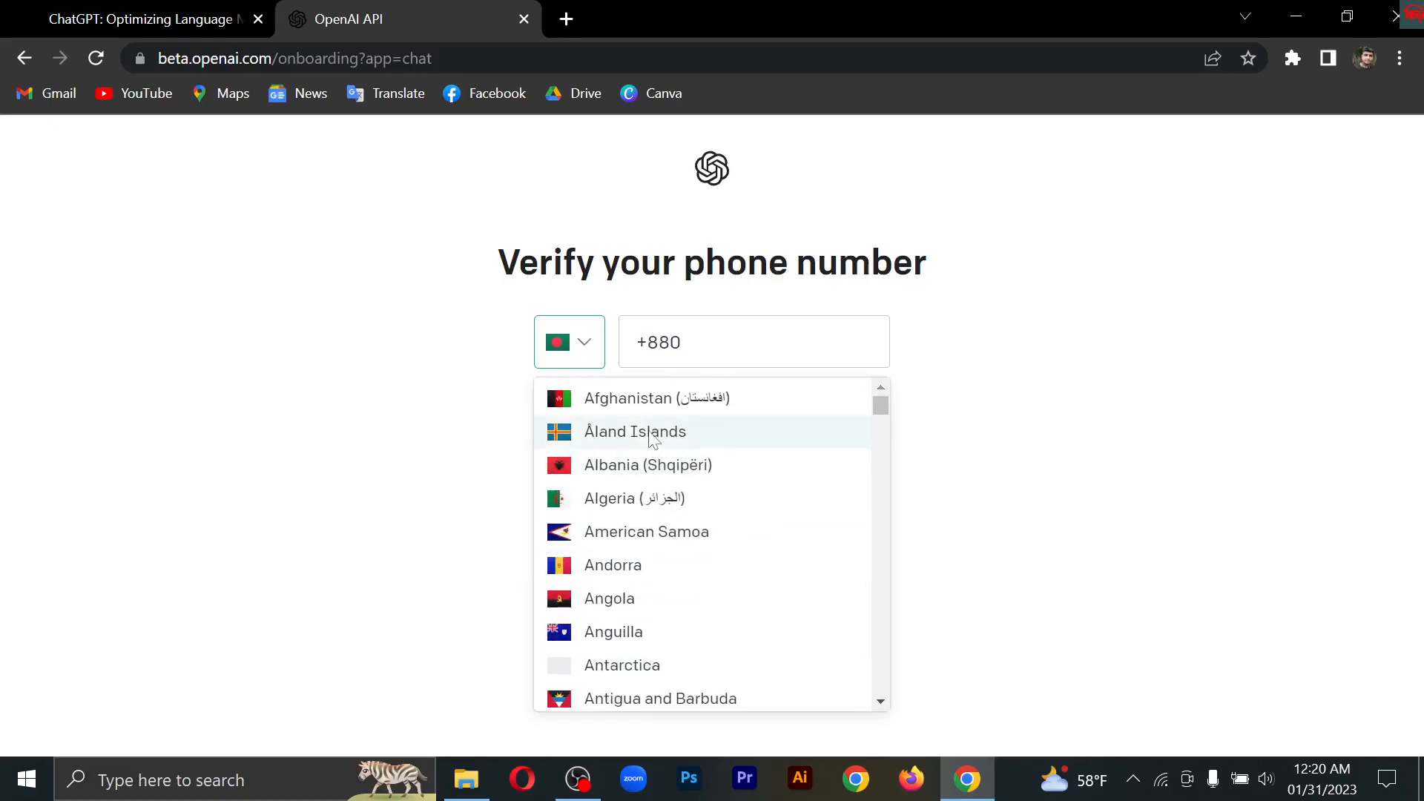
scroll(666, 578, "down", 4)
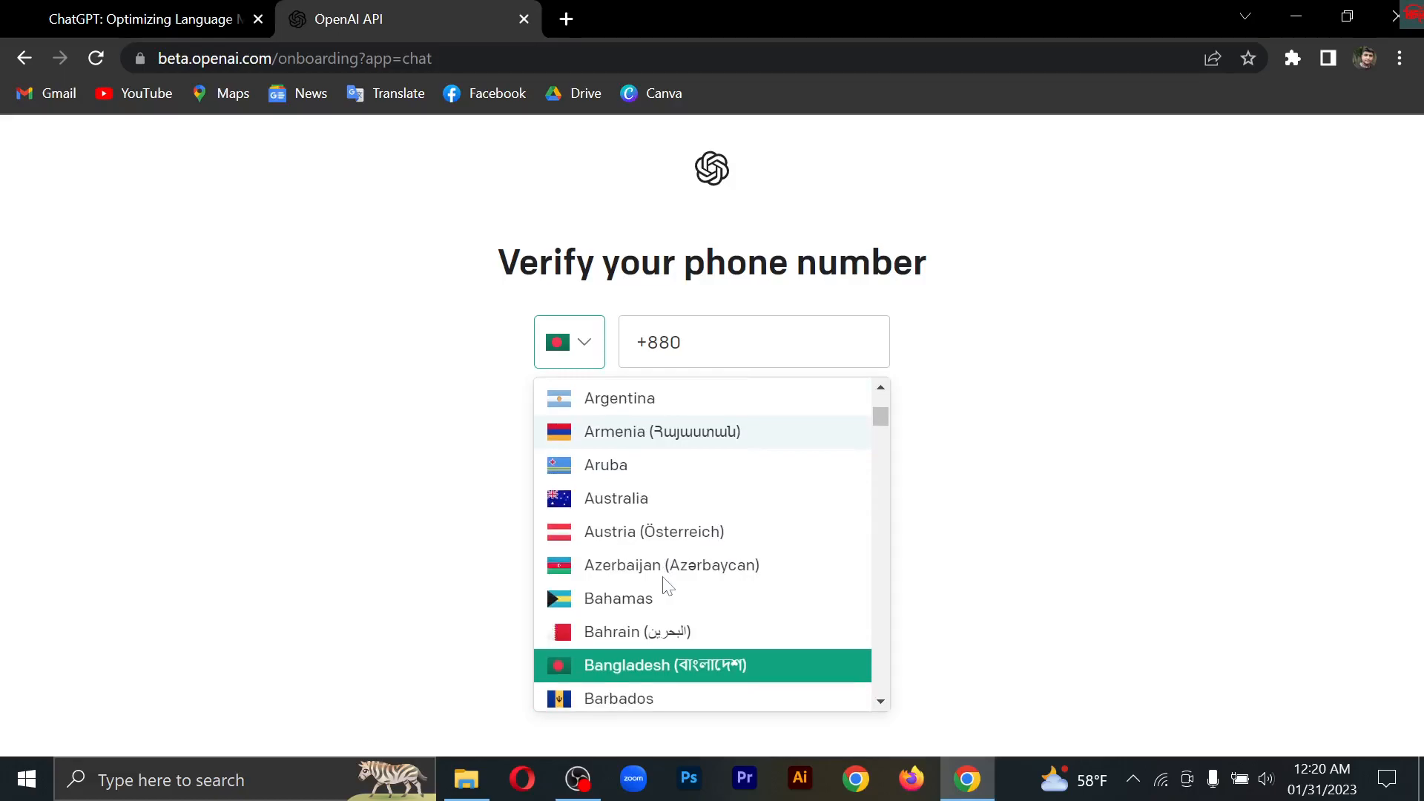
scroll(660, 582, "up", 4)
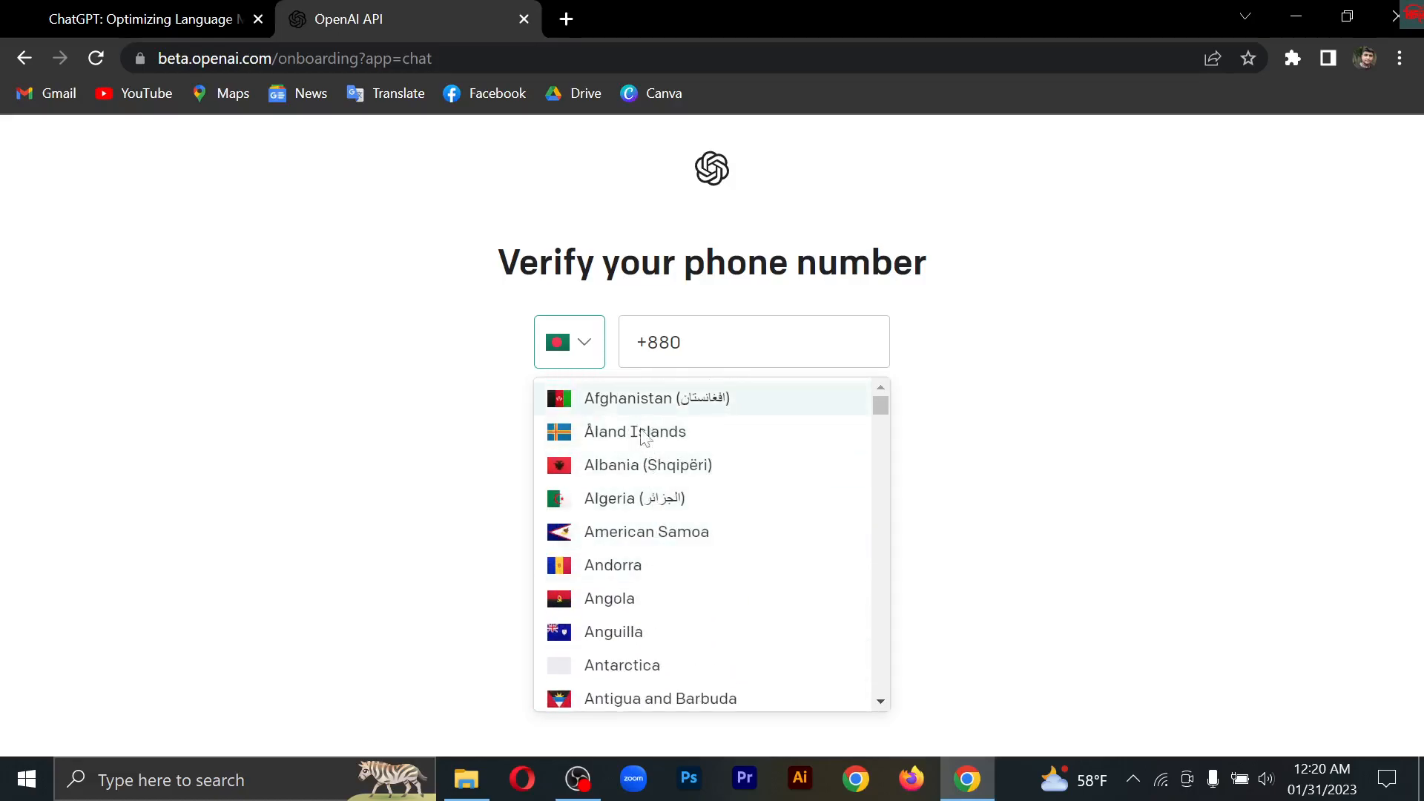
scroll(656, 563, "down", 5)
scroll(656, 591, "down", 4)
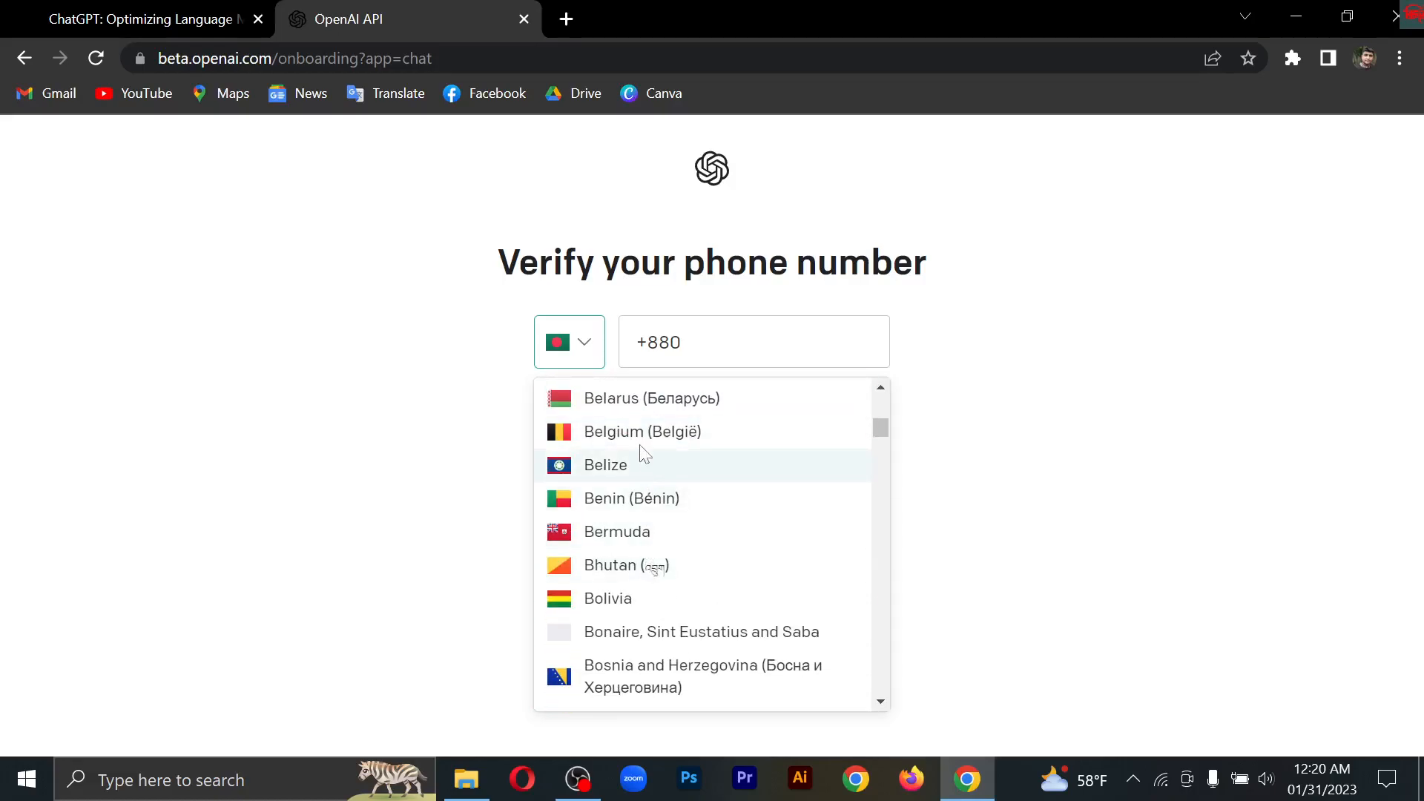
scroll(659, 482, "down", 4)
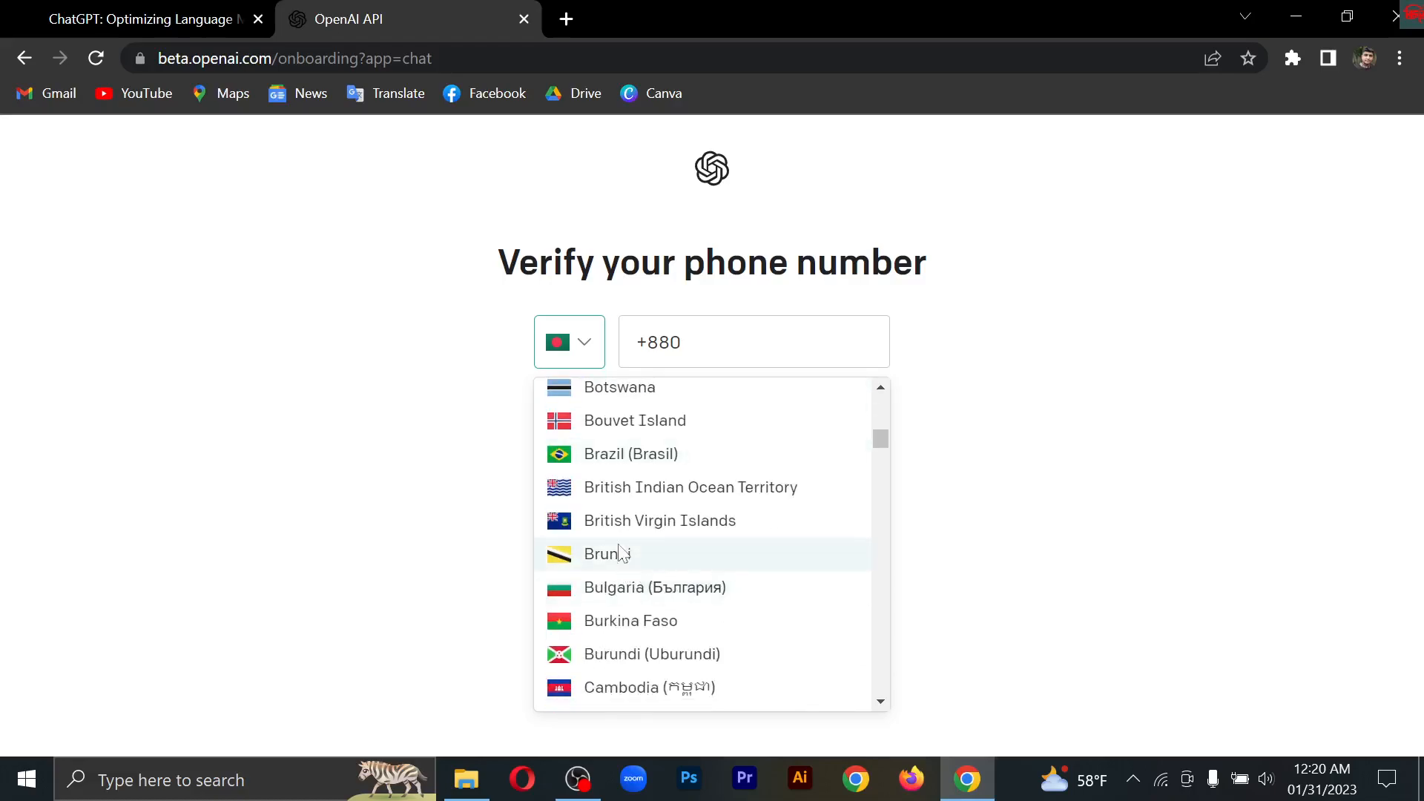
left_click(976, 507)
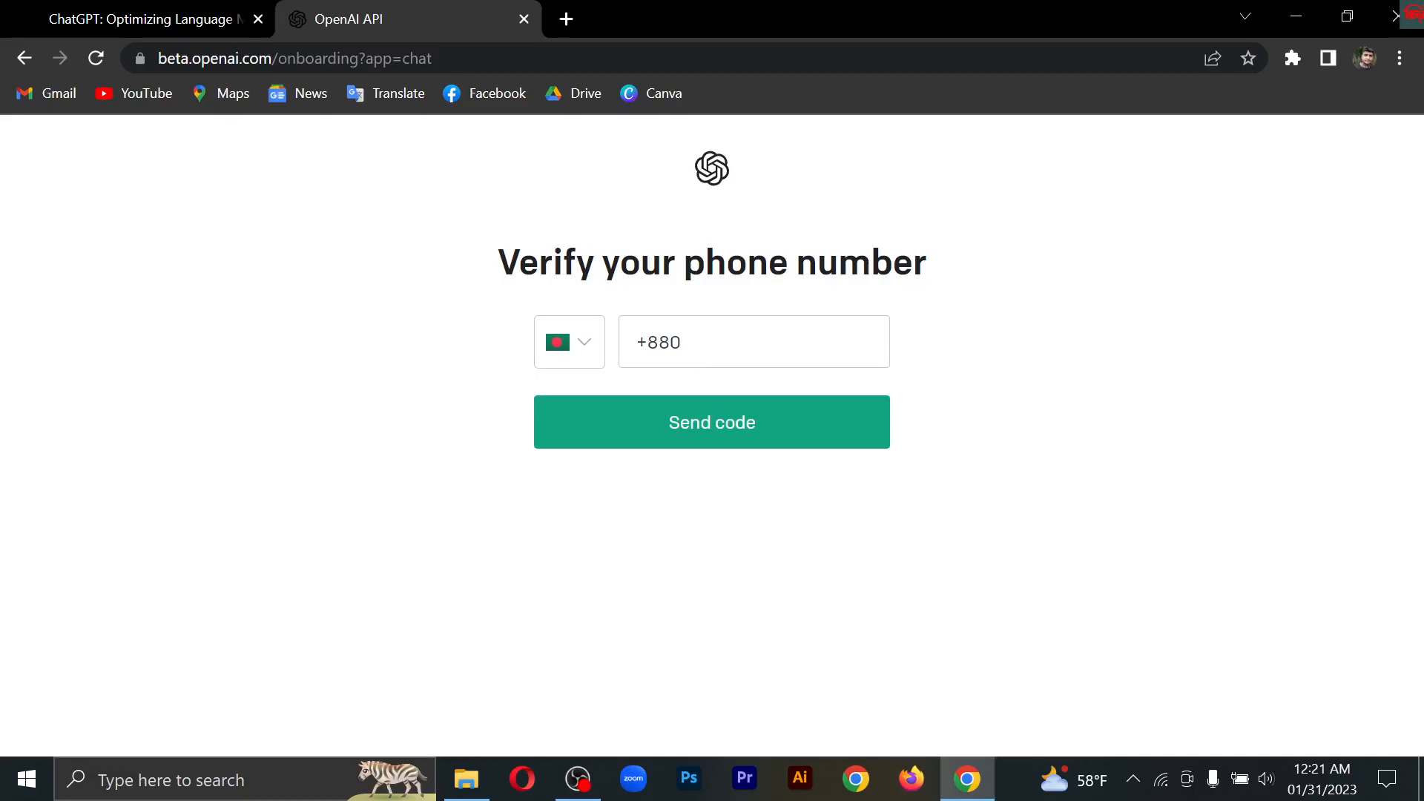
Step: Enter the phone number after +880 and request a verification code
left_click(692, 347)
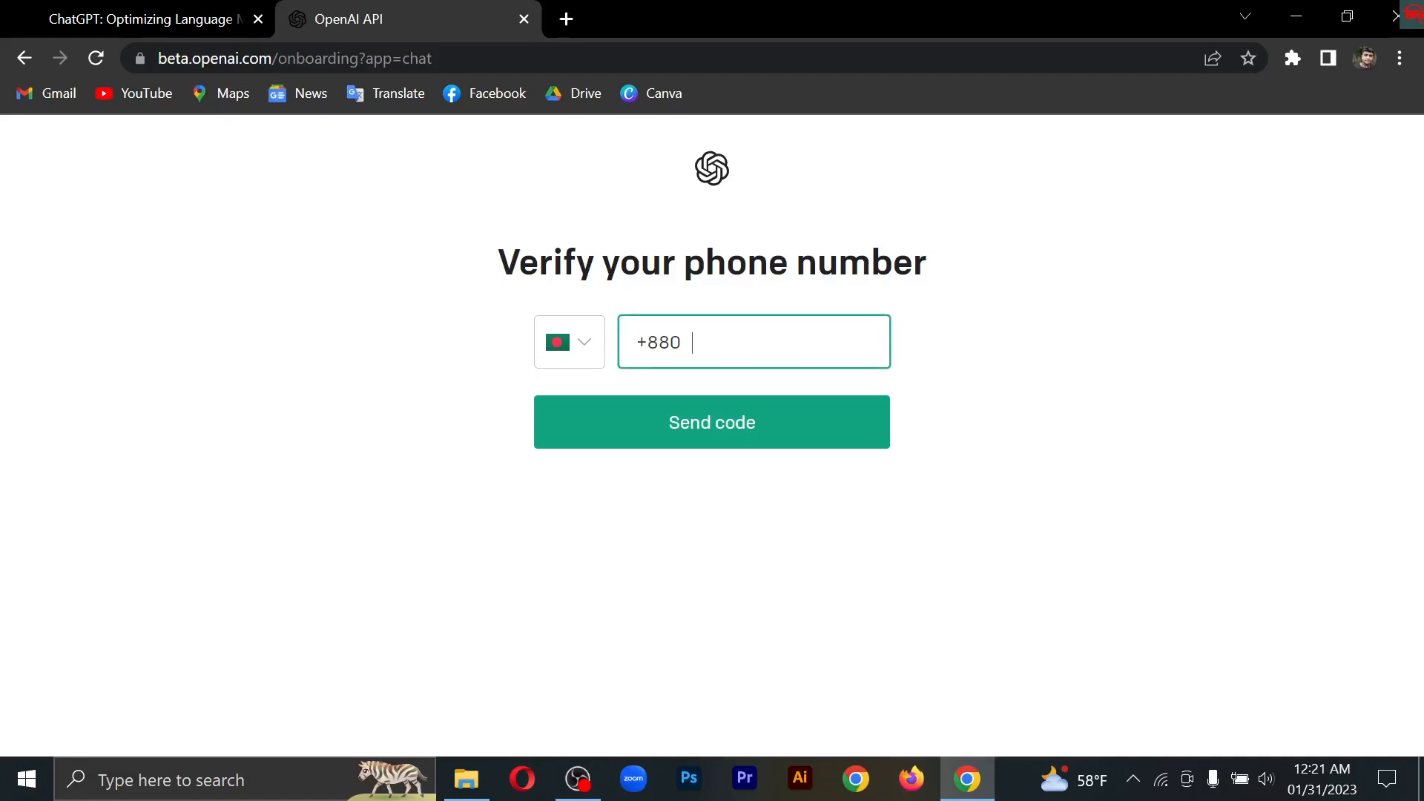
left_click(741, 489)
left_click(692, 342)
left_click(816, 424)
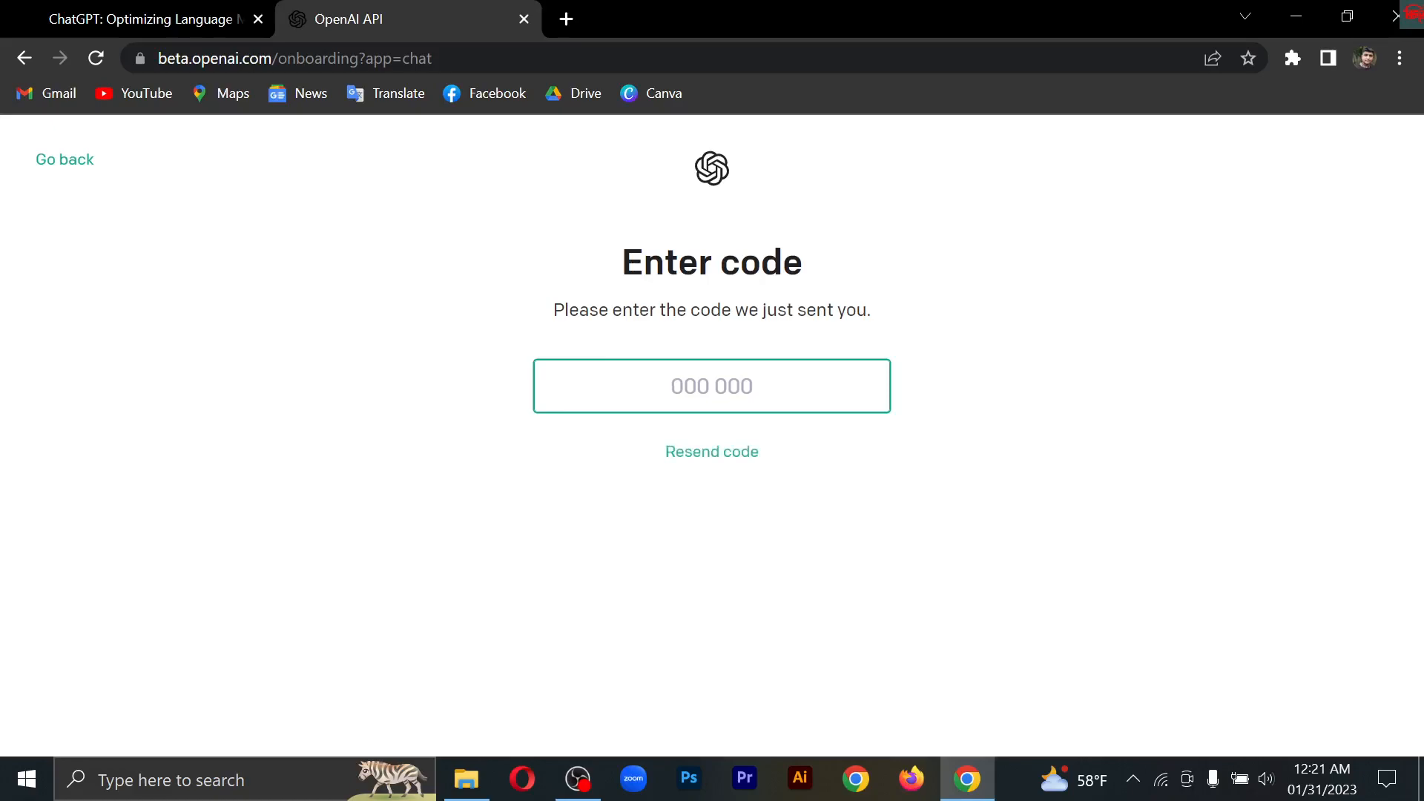
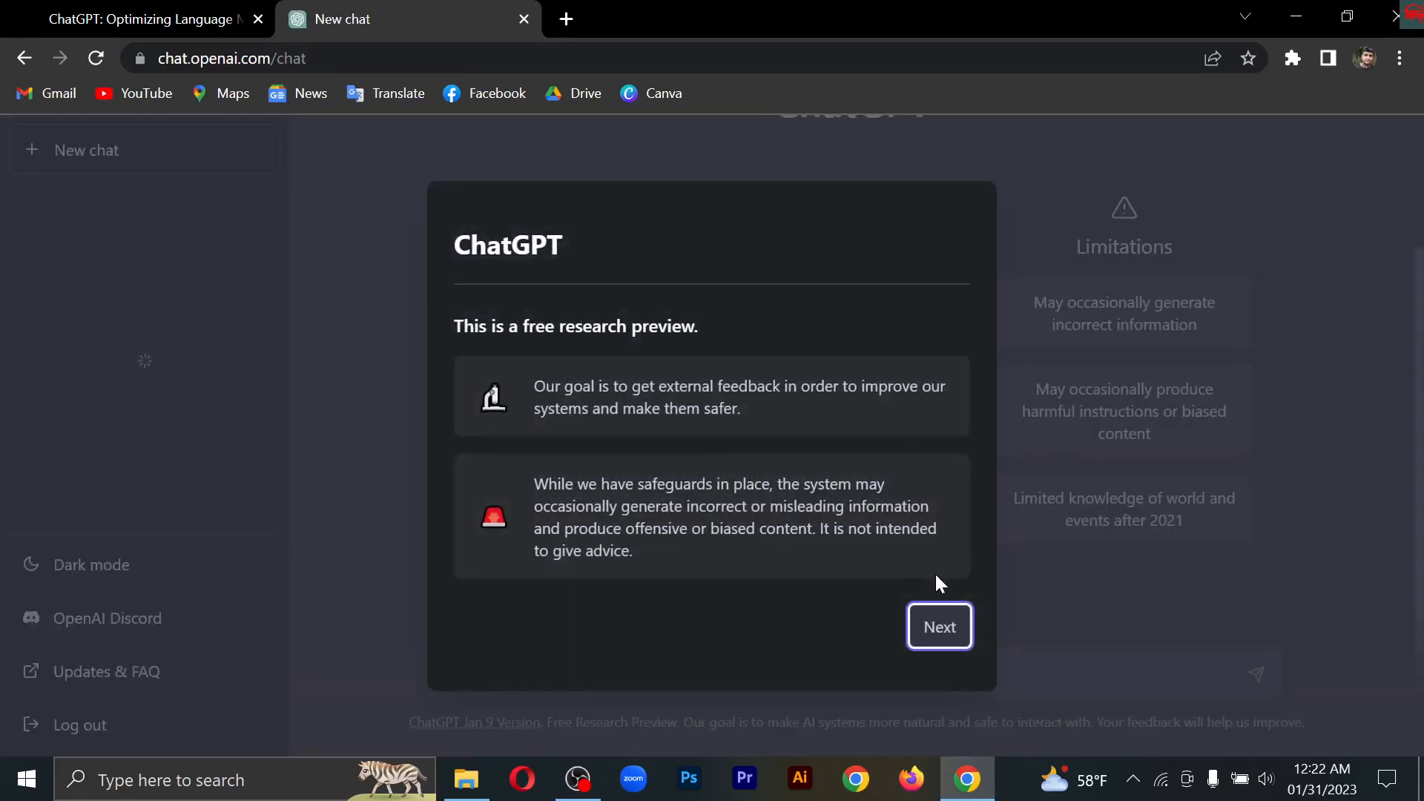
Step: Step through the welcome notices with Next twice and finish with Done
left_click(942, 628)
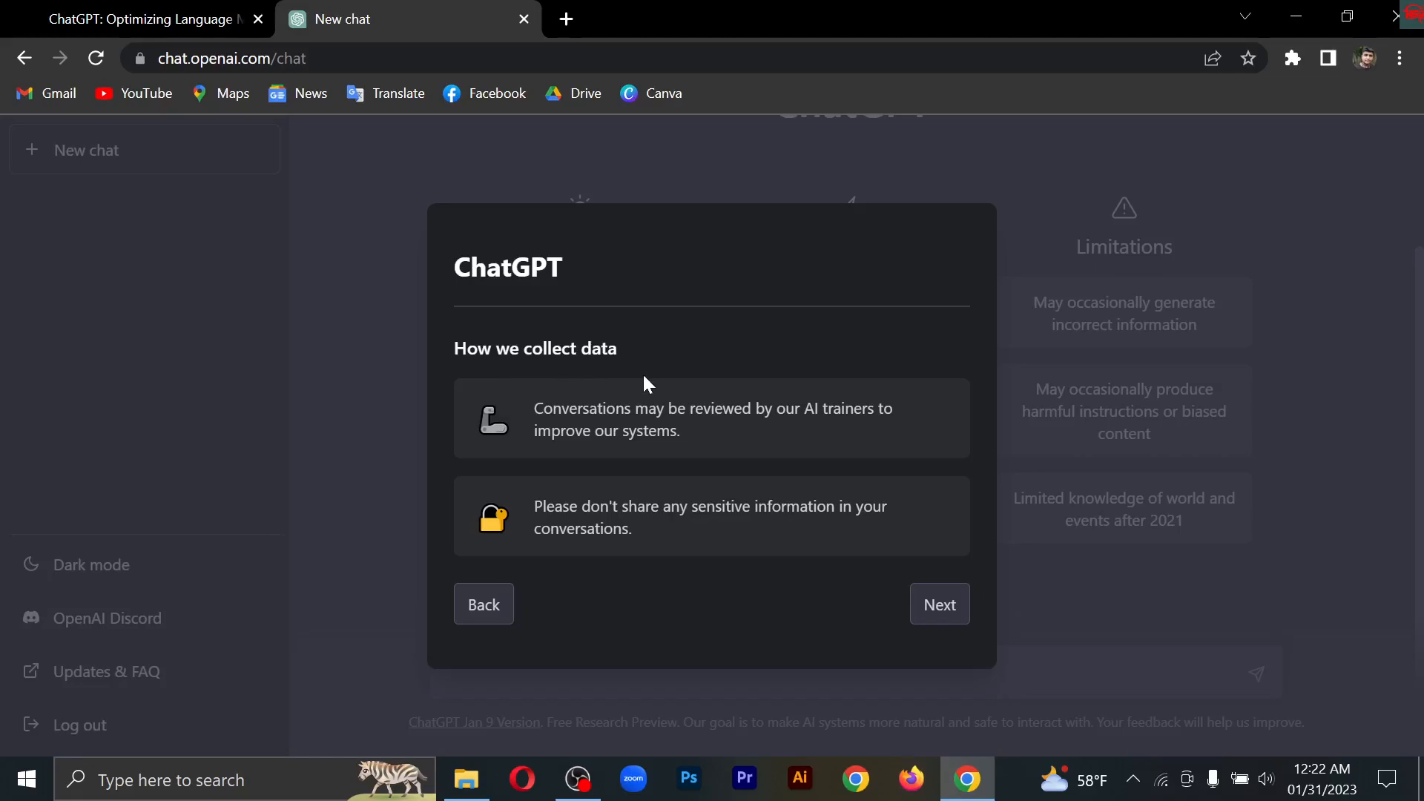
left_click(936, 606)
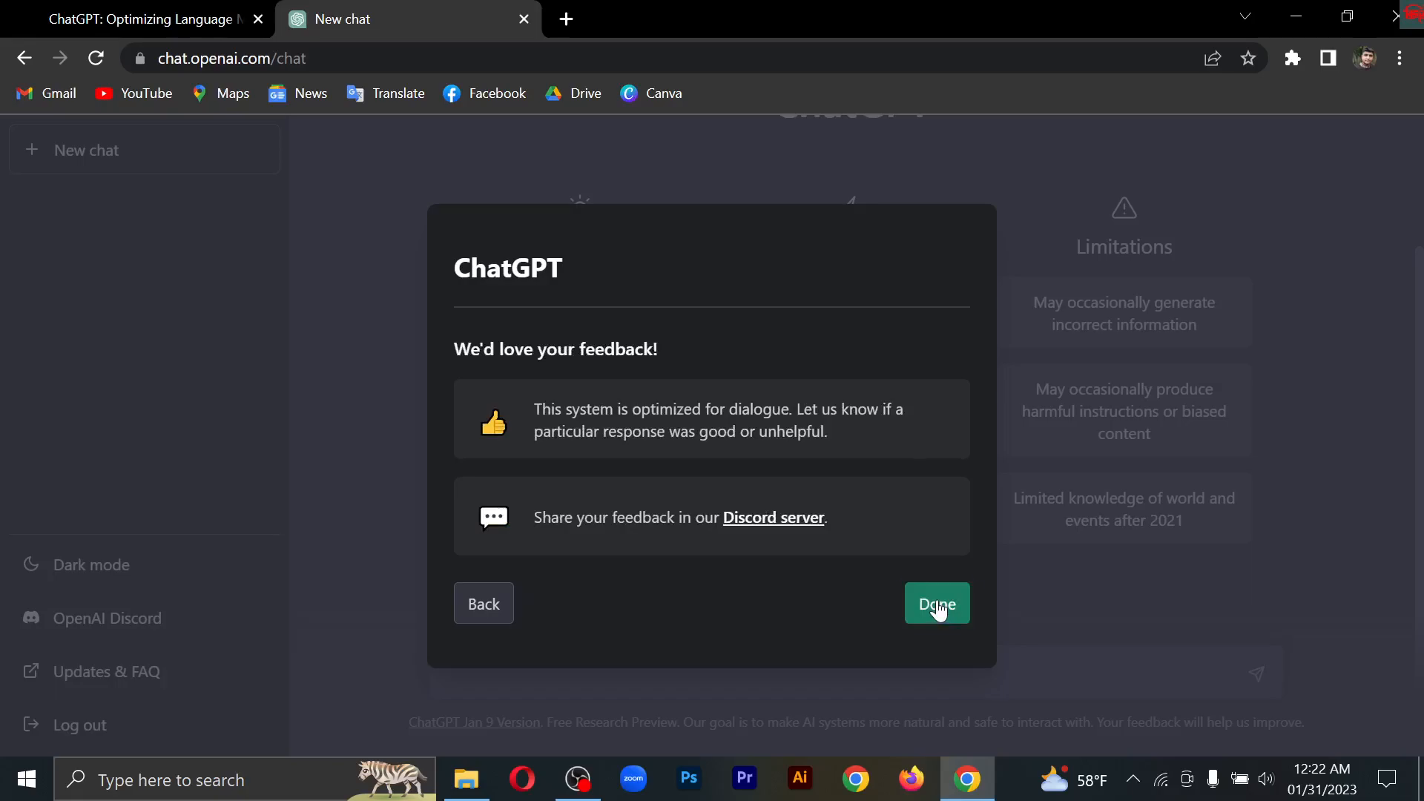
left_click(936, 605)
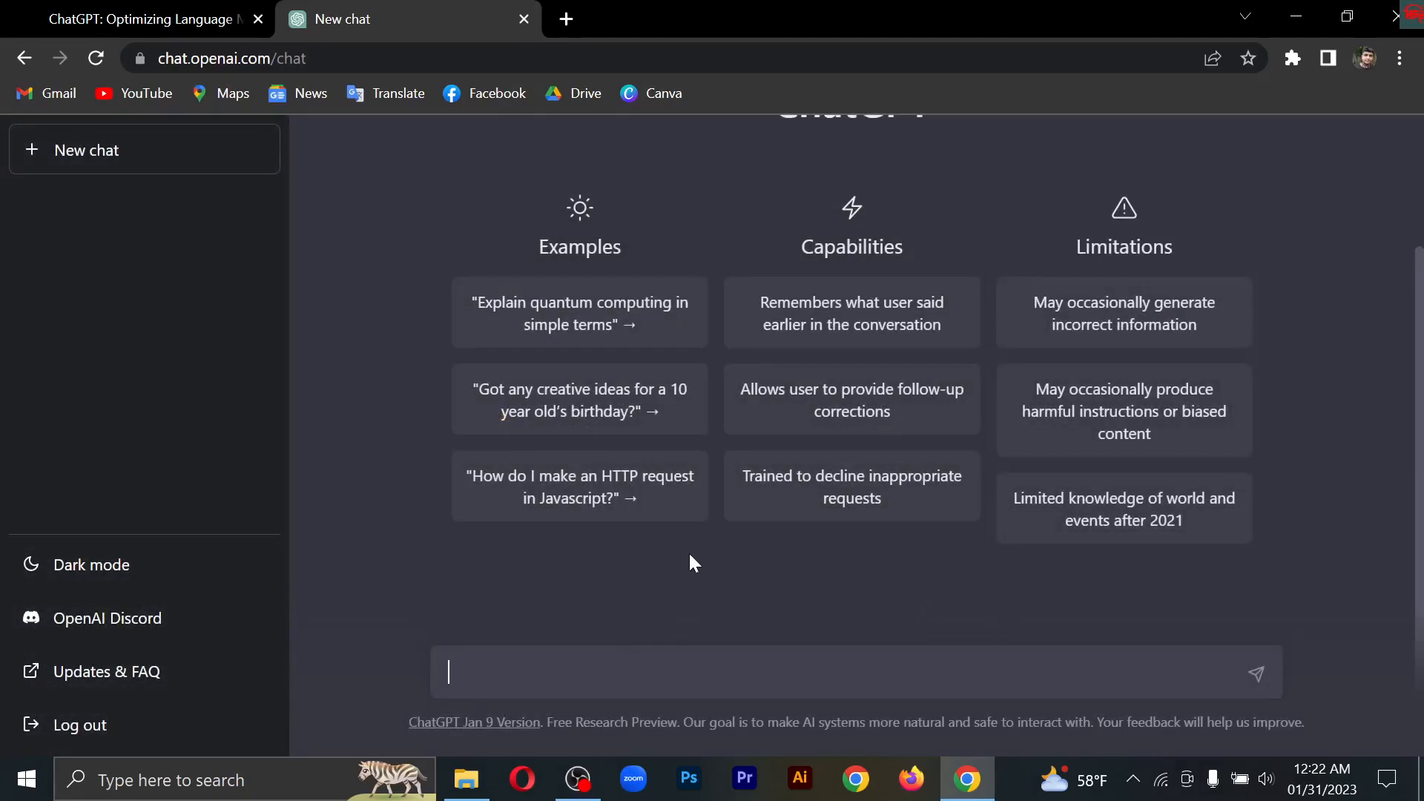
scroll(690, 559, "up", 2)
scroll(724, 547, "down", 2)
scroll(860, 531, "up", 2)
scroll(996, 517, "down", 2)
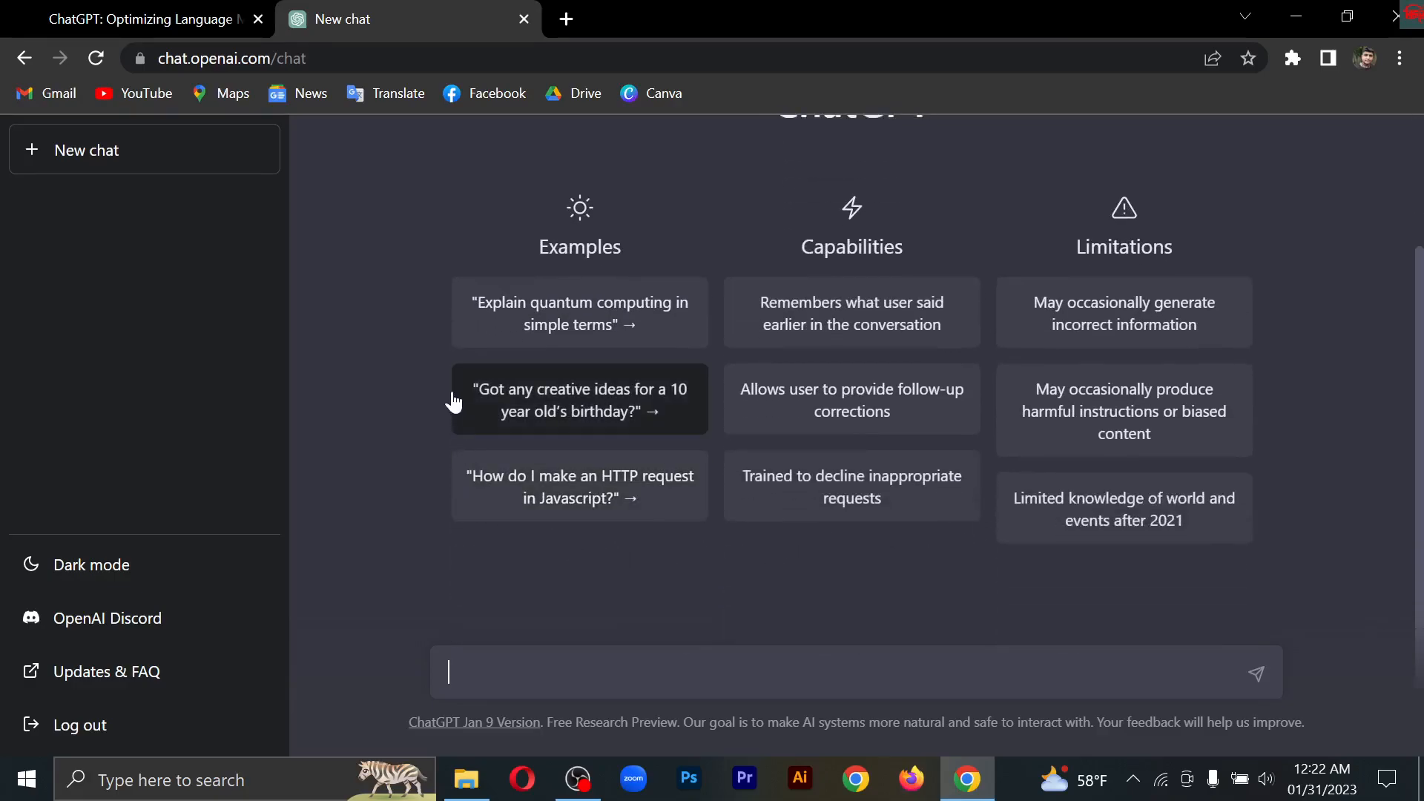
scroll(437, 356, "up", 2)
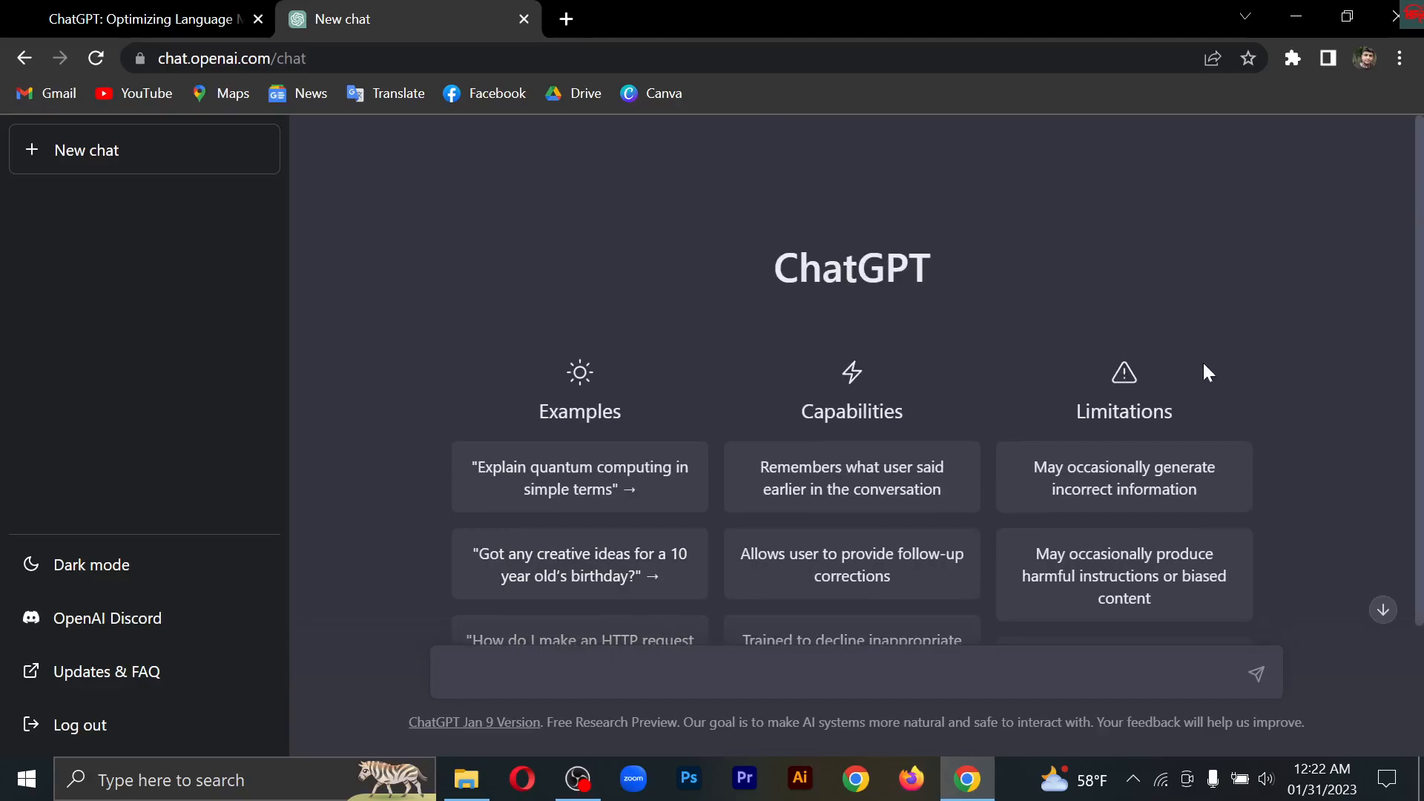
scroll(1248, 415, "down", 2)
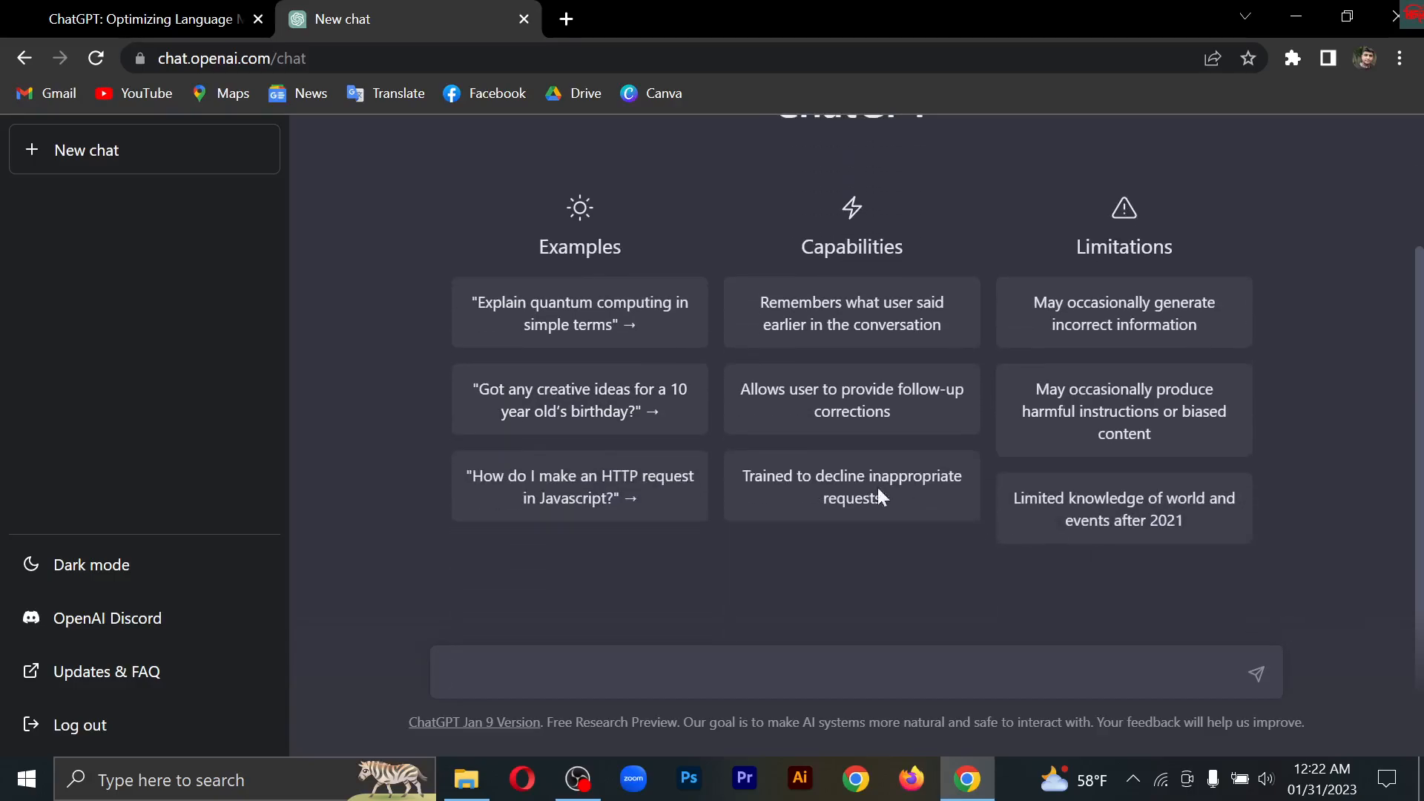
scroll(451, 362, "up", 2)
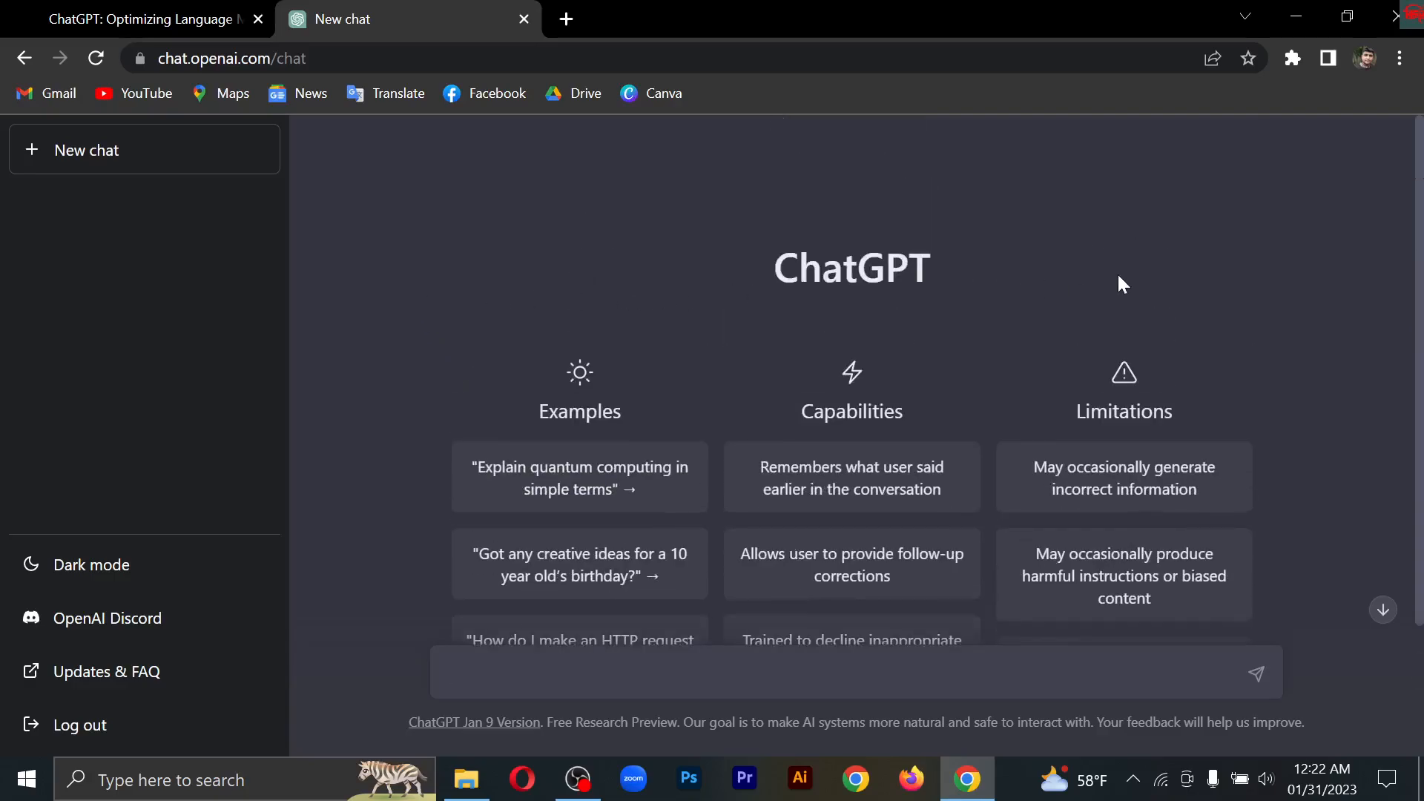
scroll(1201, 300, "down", 2)
scroll(1298, 430, "up", 2)
scroll(1292, 363, "down", 2)
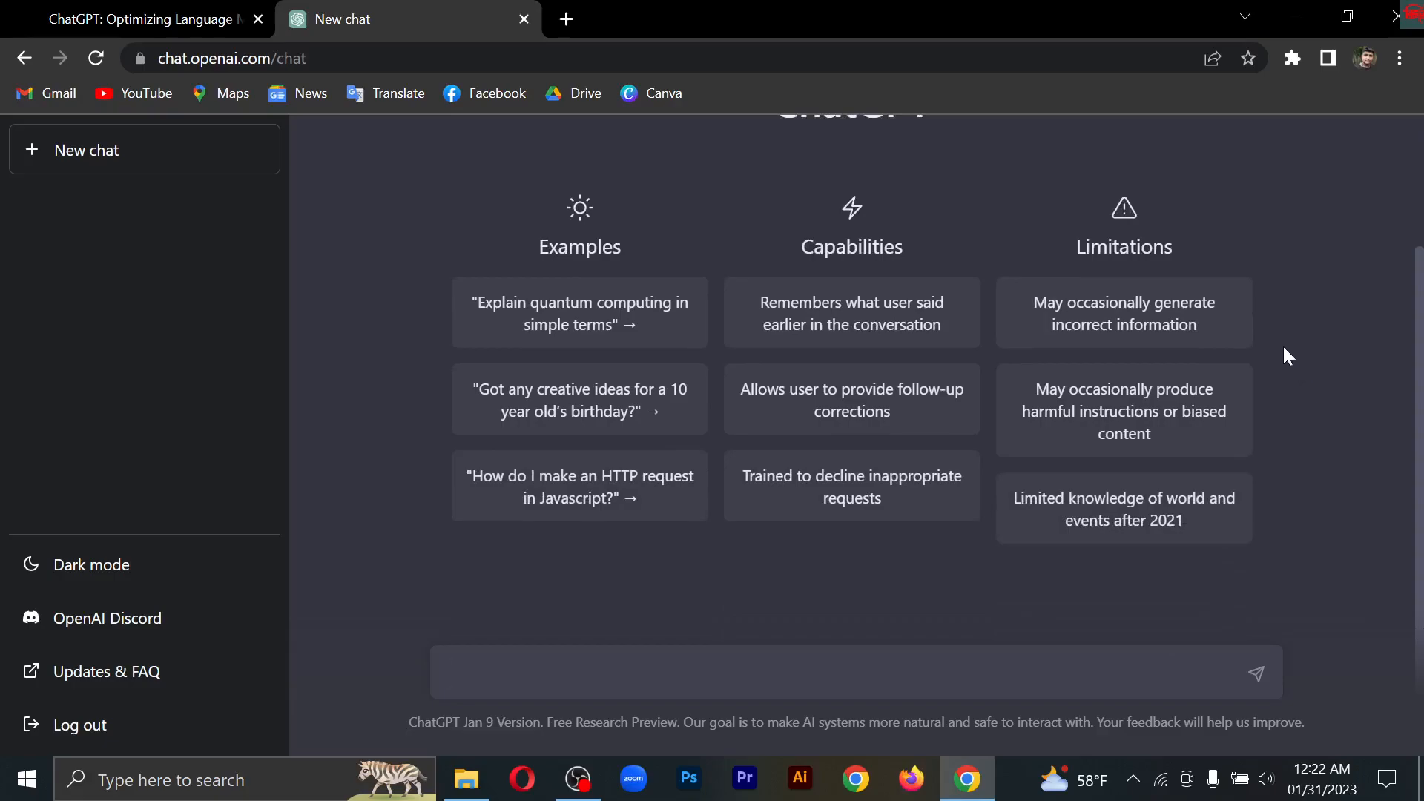
scroll(1280, 347, "up", 2)
scroll(1253, 400, "down", 2)
type("mae")
key("BackSpace")
type("n")
key("BackSpace")
key("BackSpace")
key("BackSpace")
scroll(996, 635, "up", 2)
scroll(930, 587, "down", 2)
scroll(631, 504, "up", 2)
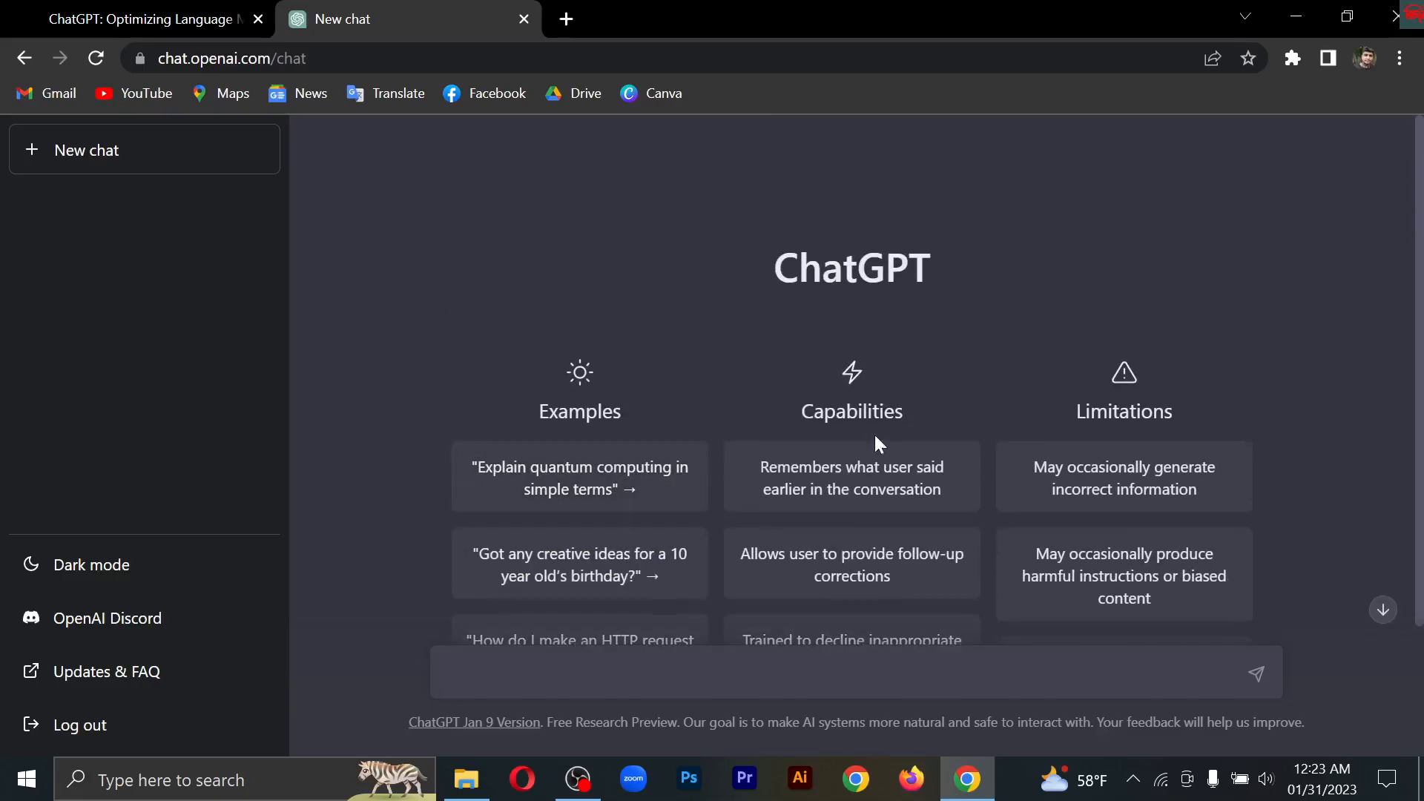
scroll(973, 533, "down", 2)
scroll(470, 557, "up", 2)
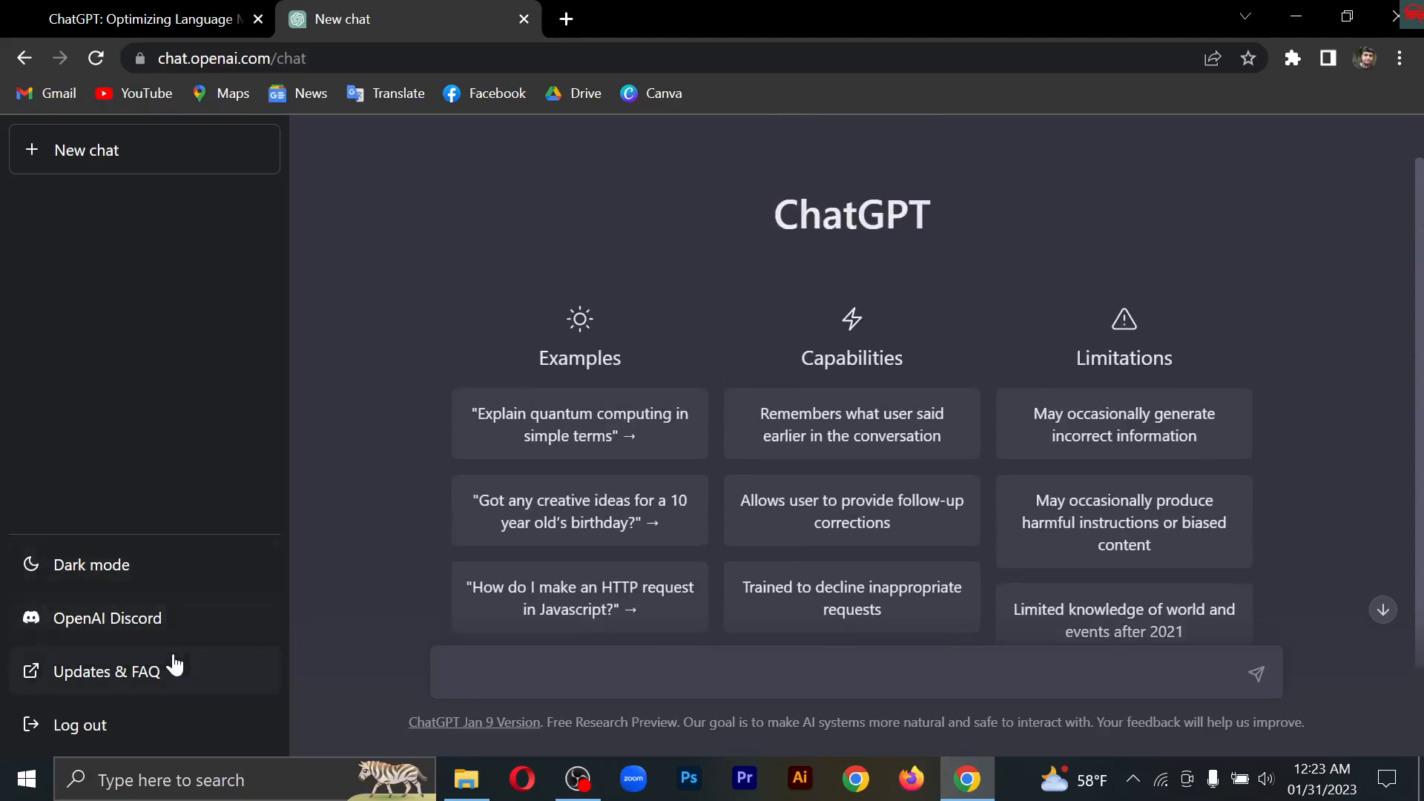
scroll(1255, 563, "down", 1)
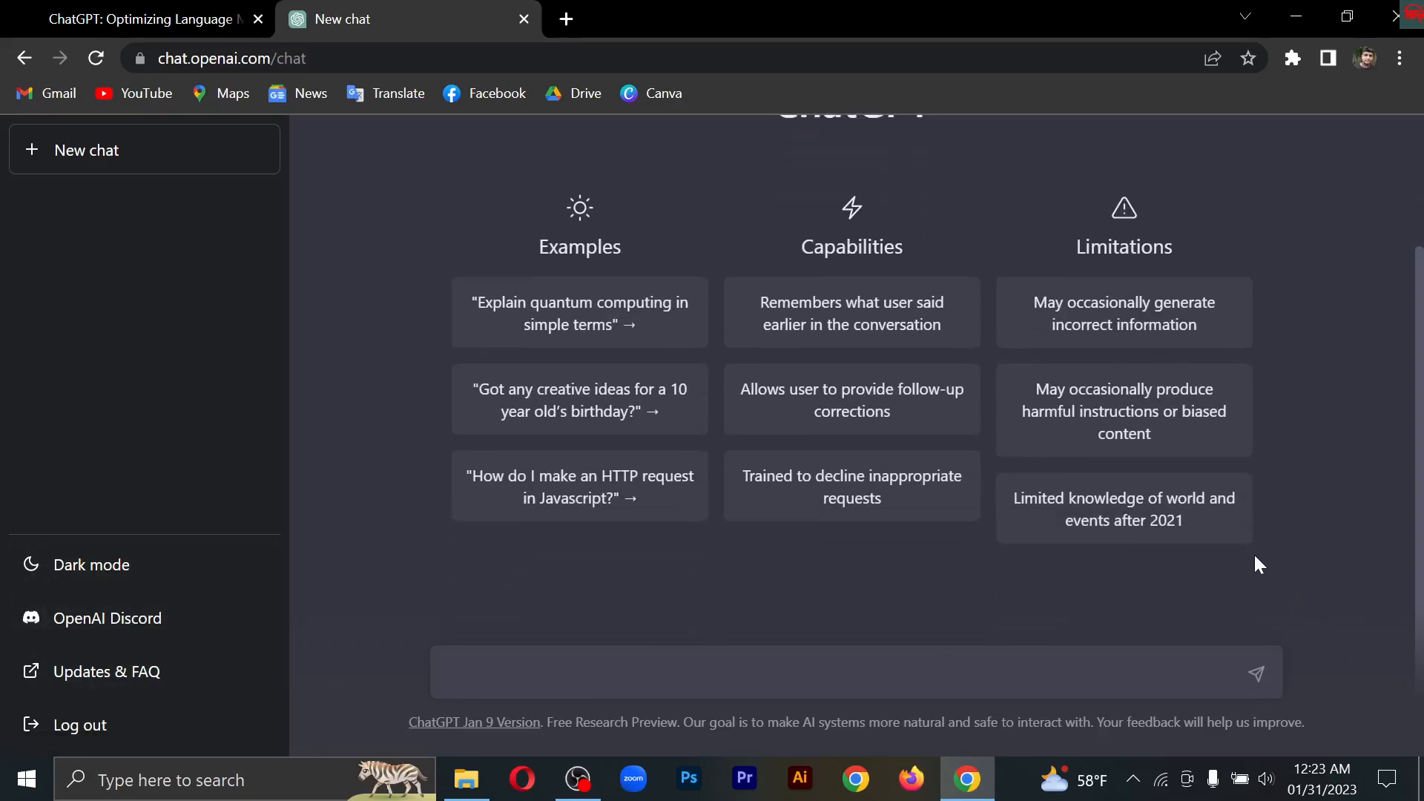
scroll(1253, 563, "up", 2)
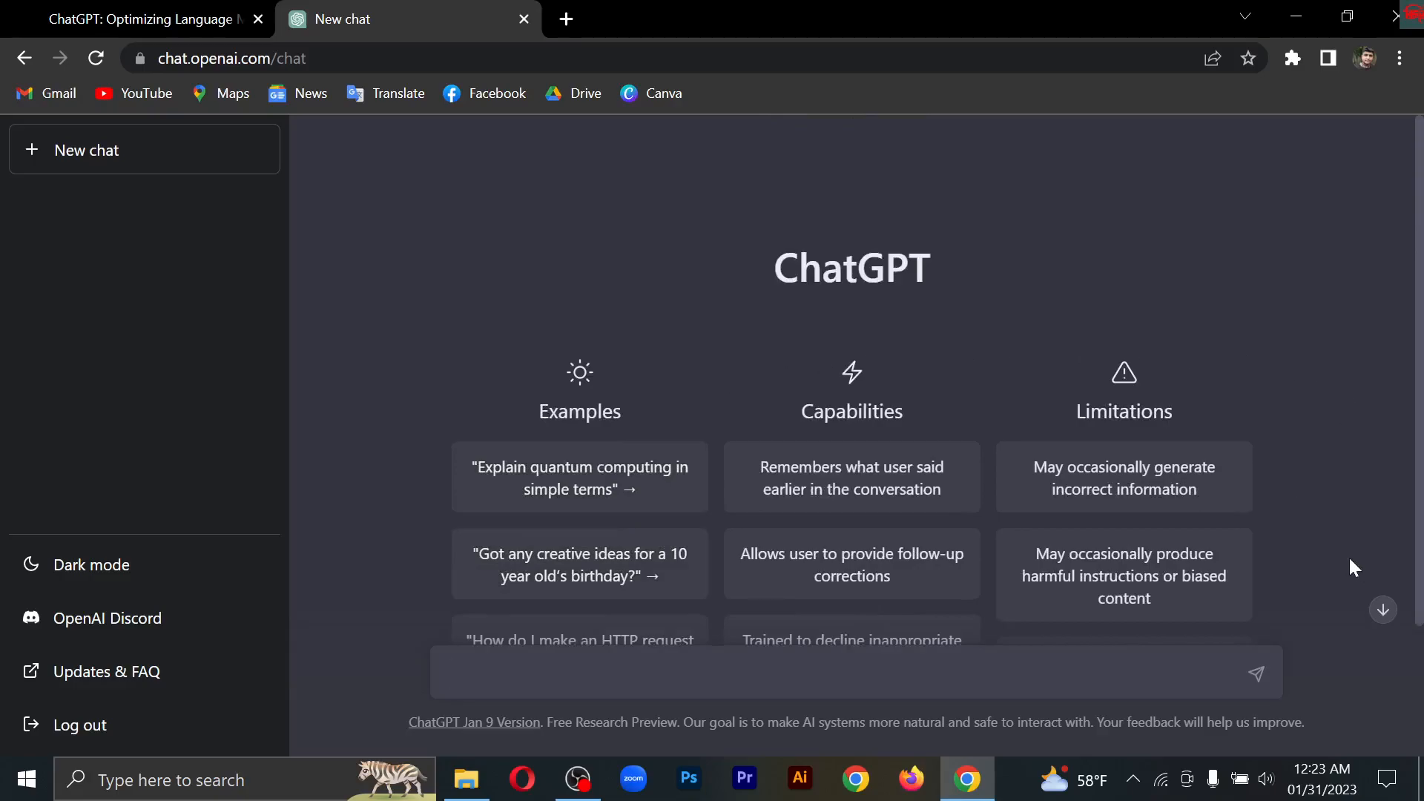
scroll(1357, 578, "down", 2)
scroll(476, 540, "up", 2)
scroll(1023, 340, "down", 2)
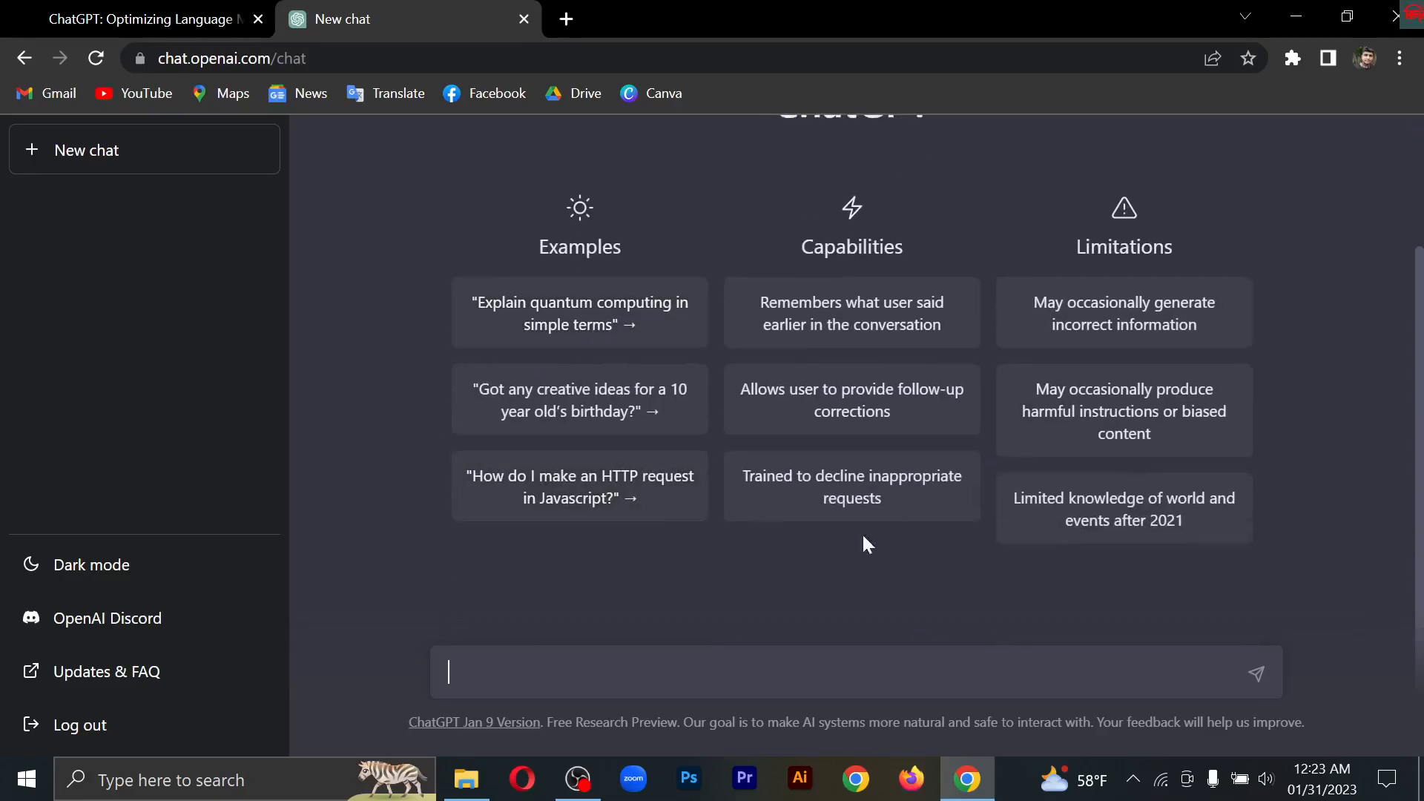
scroll(1057, 582, "up", 2)
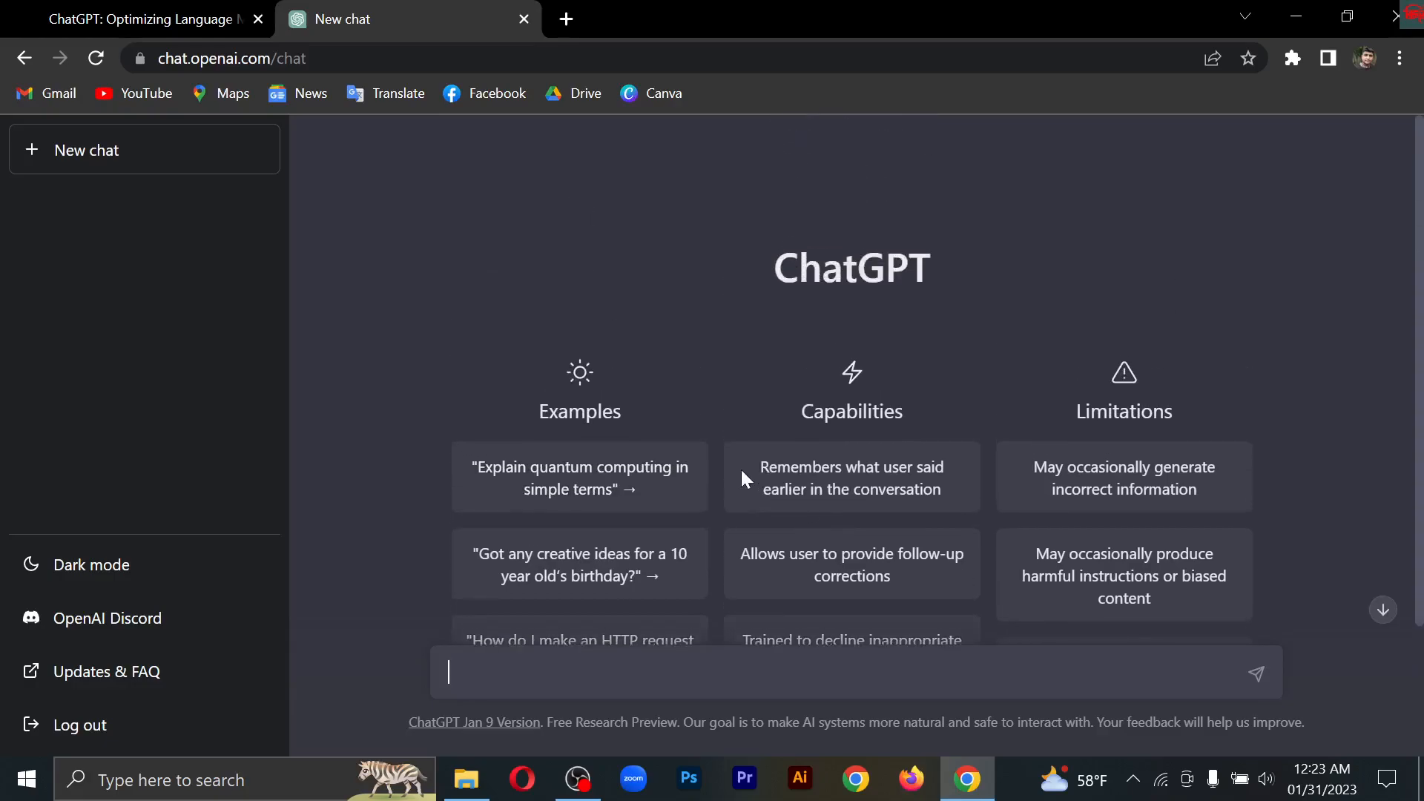
Step: Minimize Chrome, restore it from the taskbar preview, then minimize it again
left_click(1302, 13)
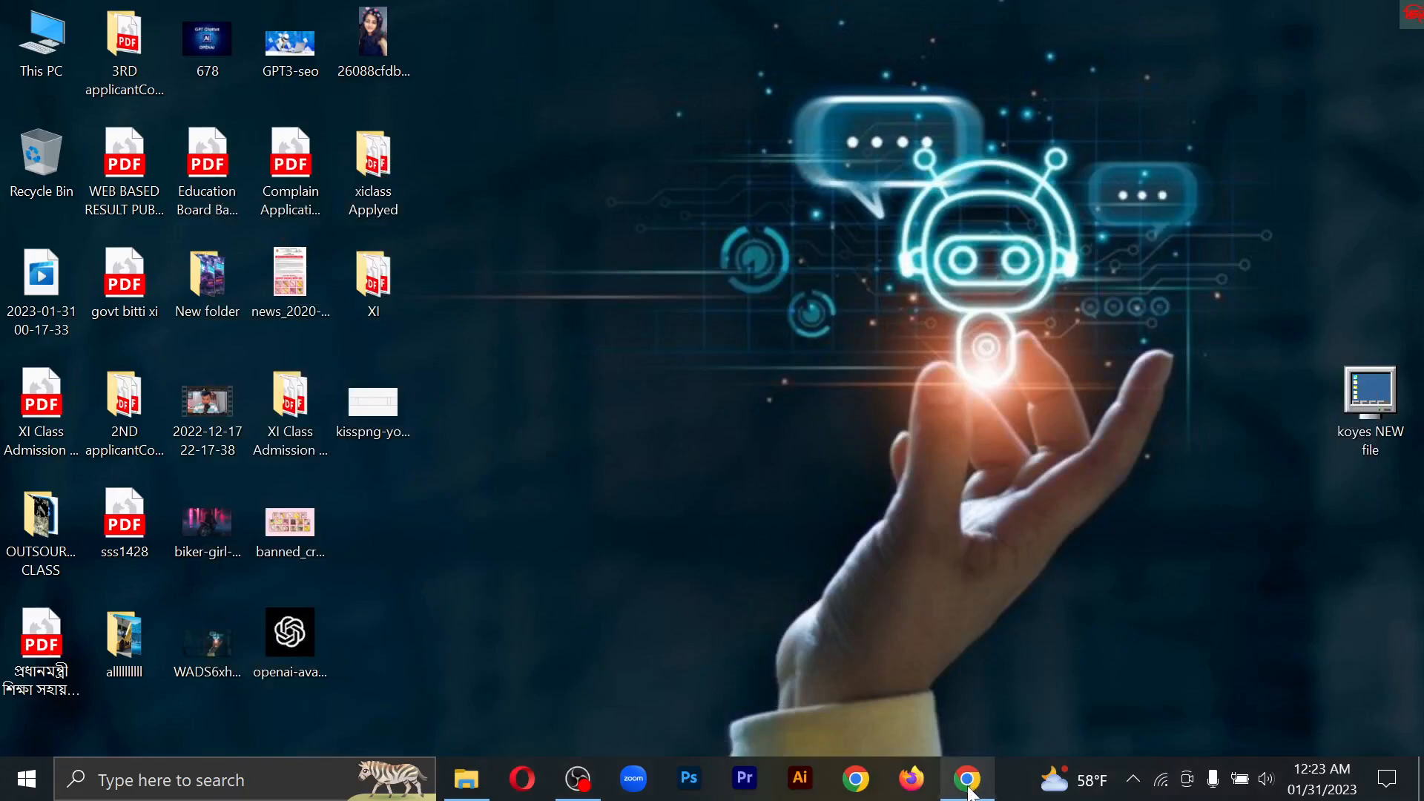
mouse_move(969, 794)
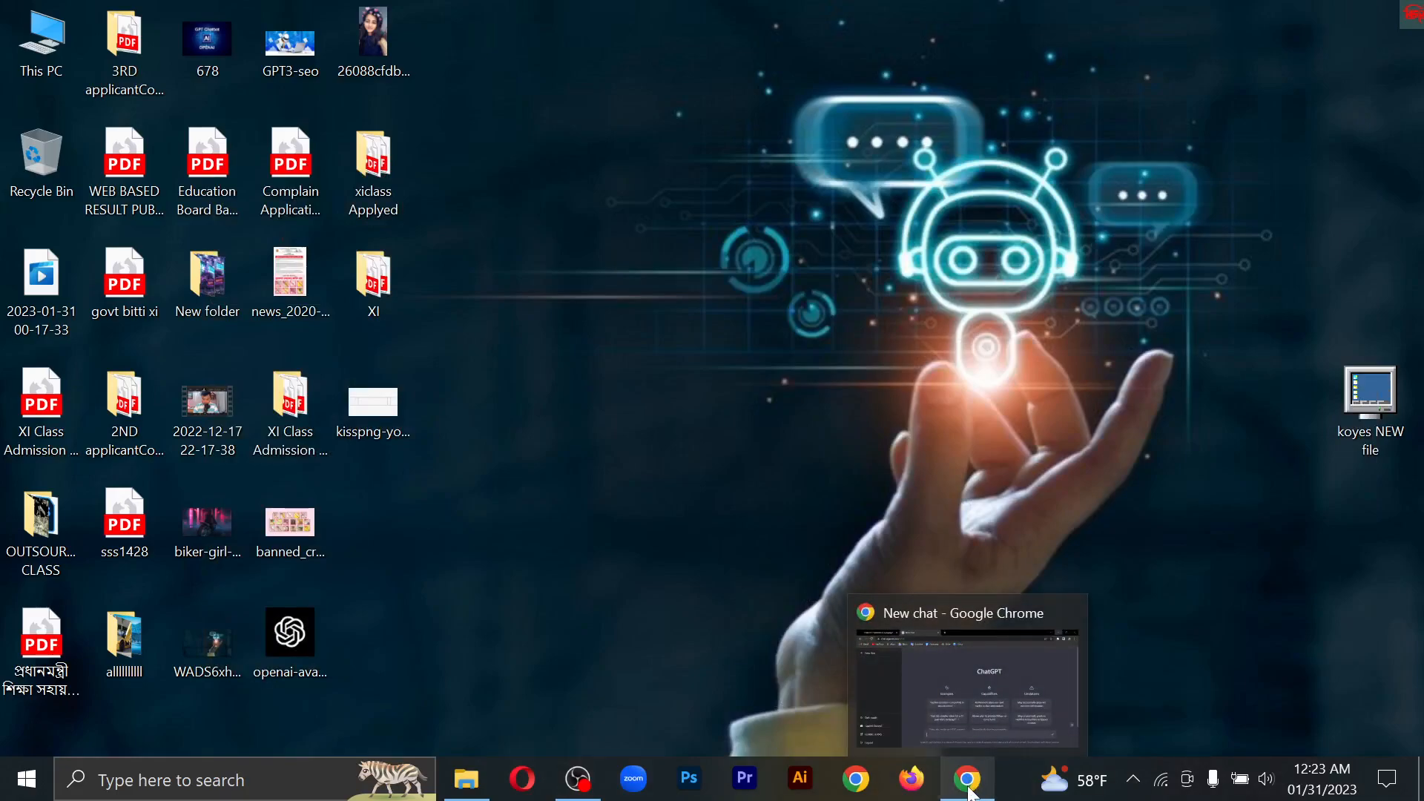
left_click(937, 724)
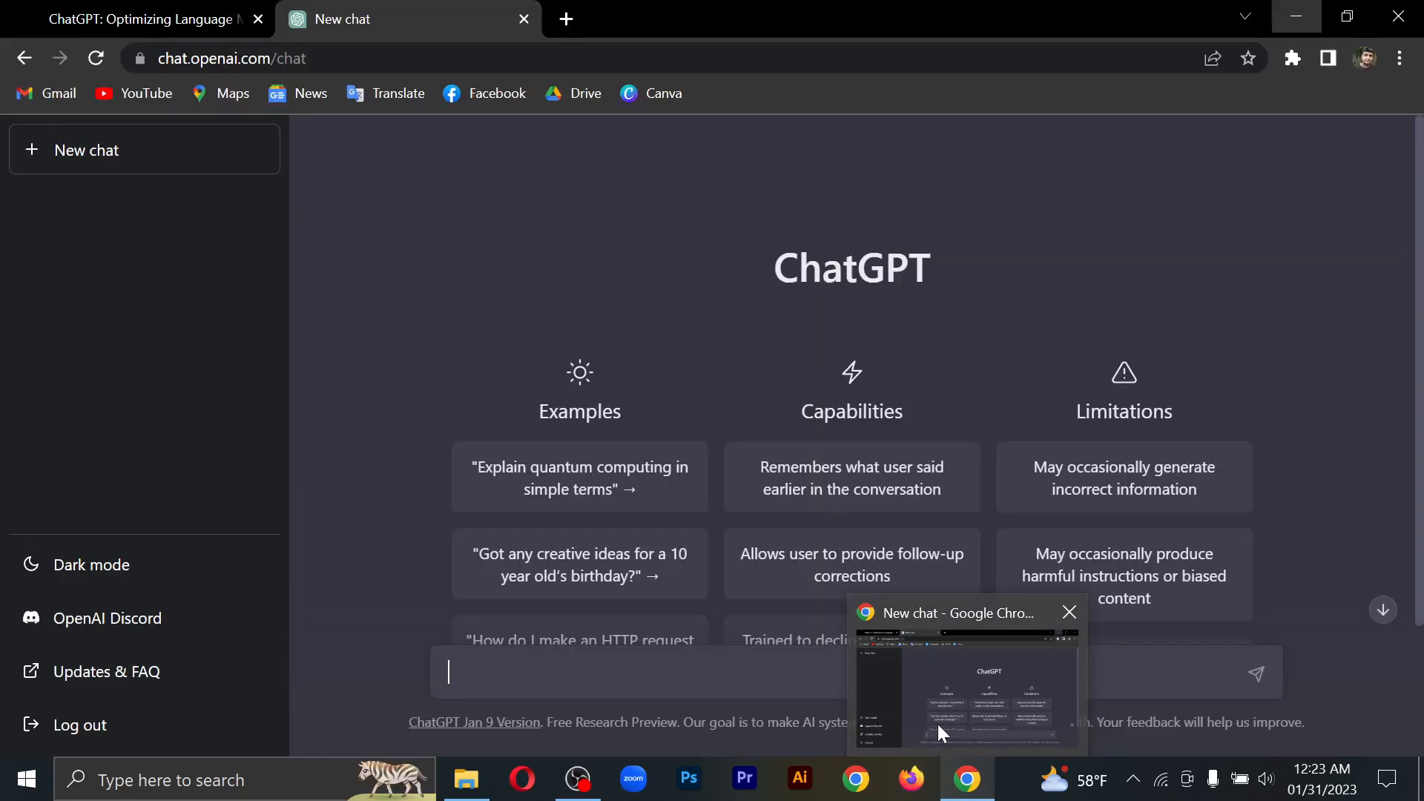
left_click(964, 771)
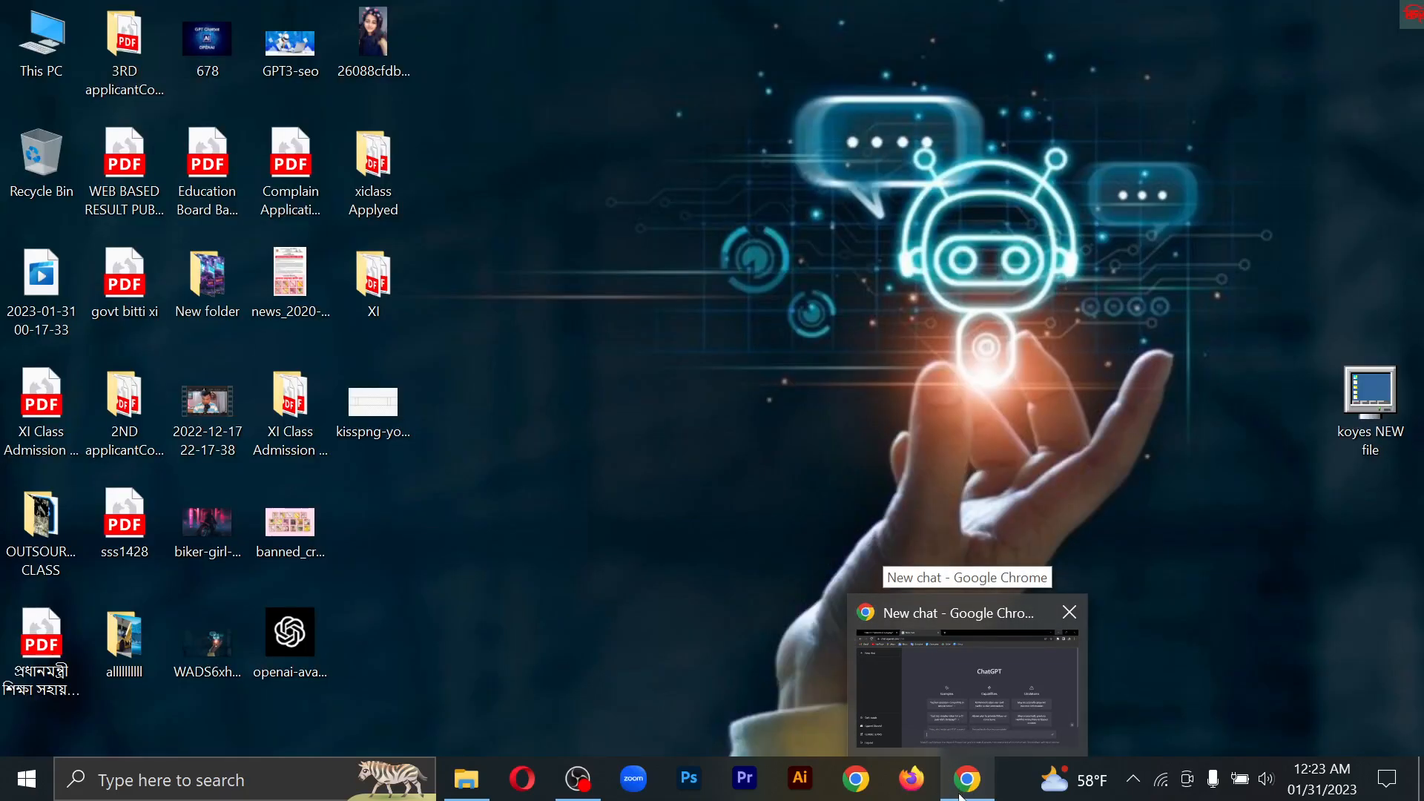